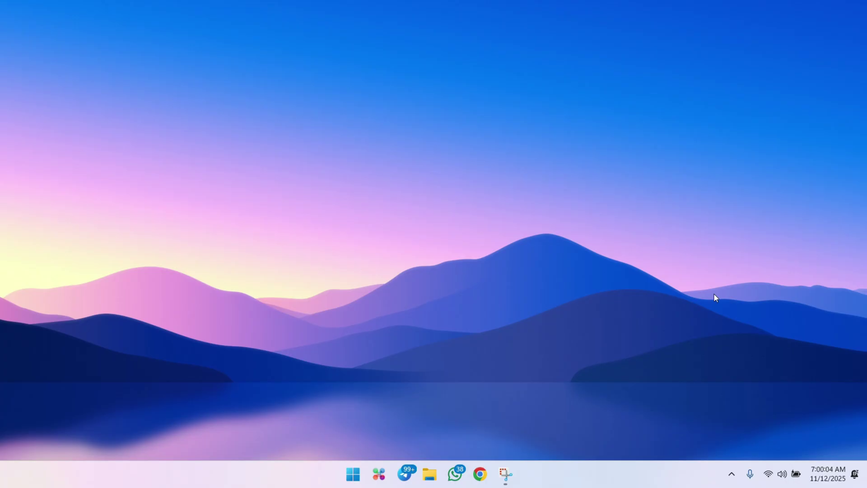
# Bring up the Start menu's pinned apps, then dismiss it to show the desktop.
pyautogui.click(351, 473)
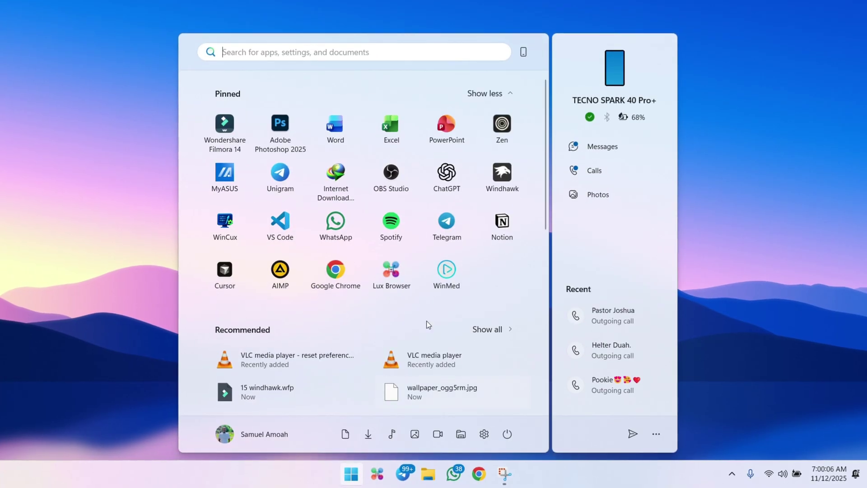
pyautogui.scroll(-3, 427, 305)
pyautogui.scroll(3, 439, 198)
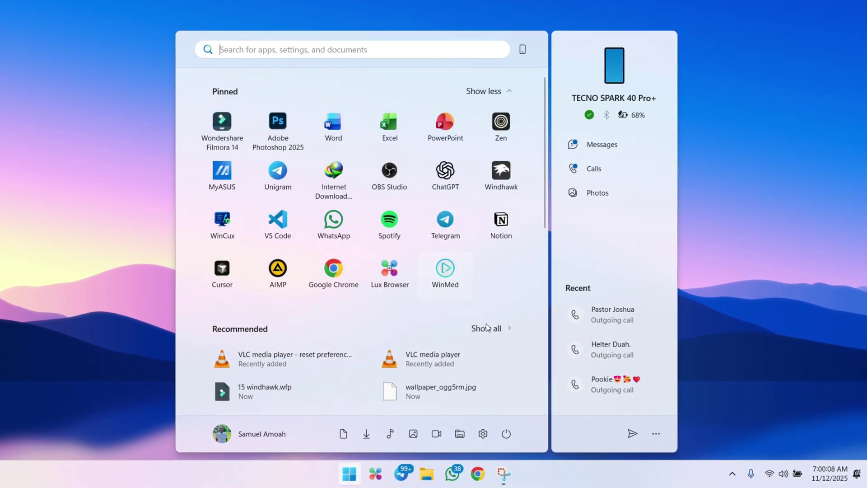
pyautogui.click(736, 117)
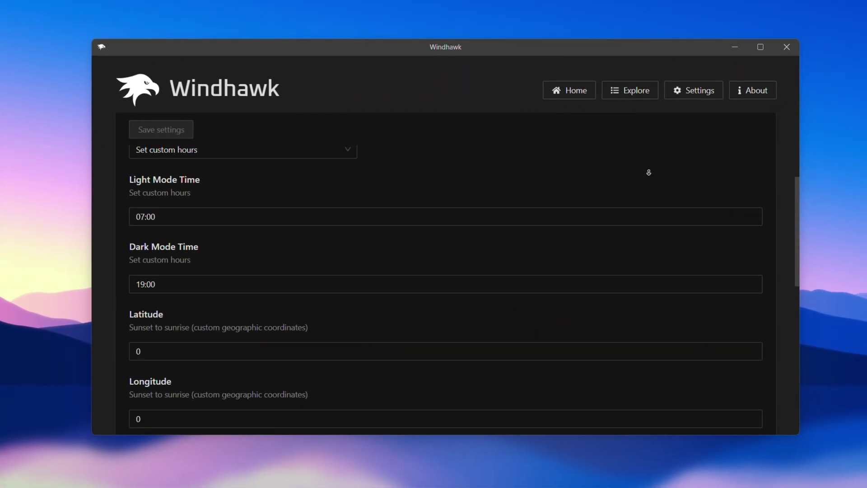
pyautogui.scroll(-2, 650, 171)
pyautogui.scroll(-2, 649, 171)
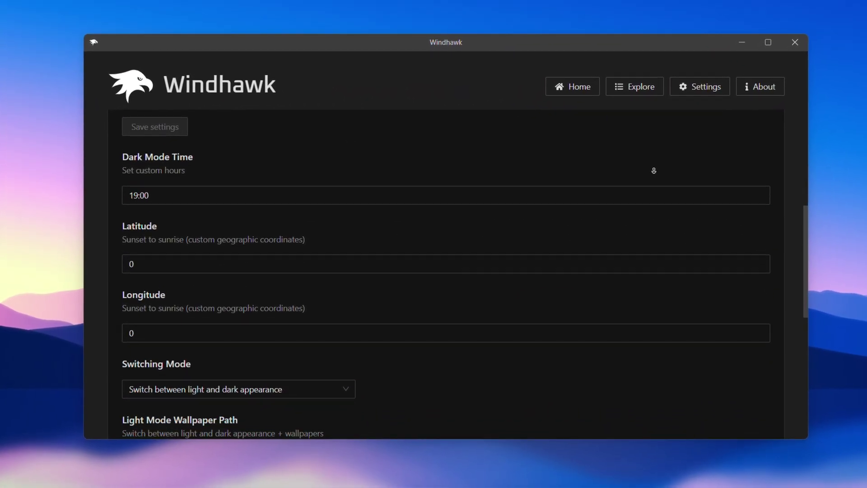
pyautogui.scroll(-1, 655, 170)
pyautogui.scroll(-1, 654, 169)
pyautogui.scroll(-1, 654, 170)
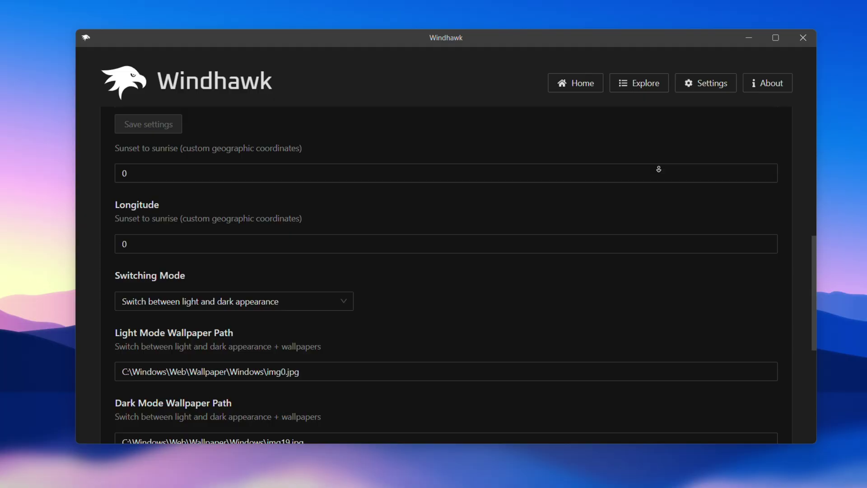
pyautogui.scroll(-1, 654, 170)
pyautogui.scroll(-1, 660, 168)
pyautogui.scroll(-1, 659, 168)
pyautogui.scroll(-1, 660, 168)
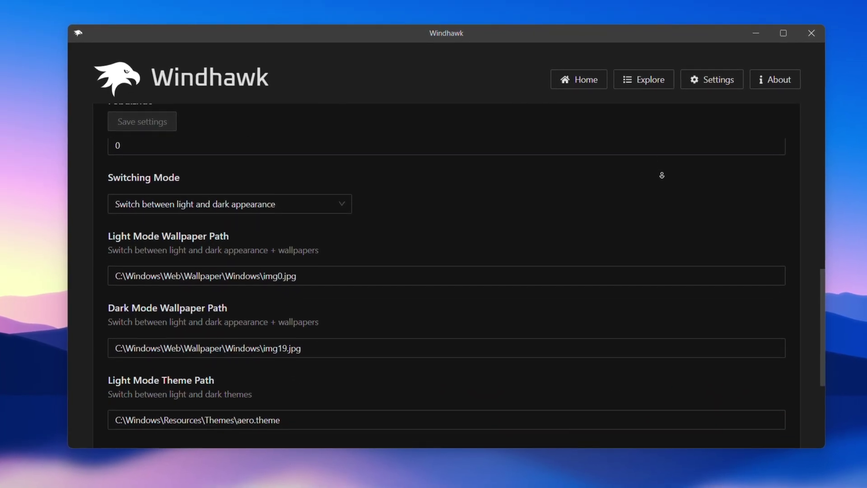
pyautogui.scroll(-1, 659, 168)
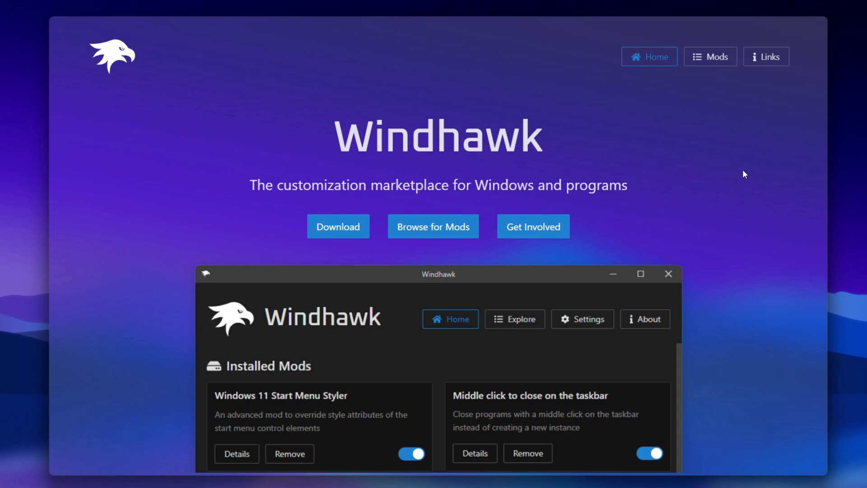
pyautogui.click(420, 227)
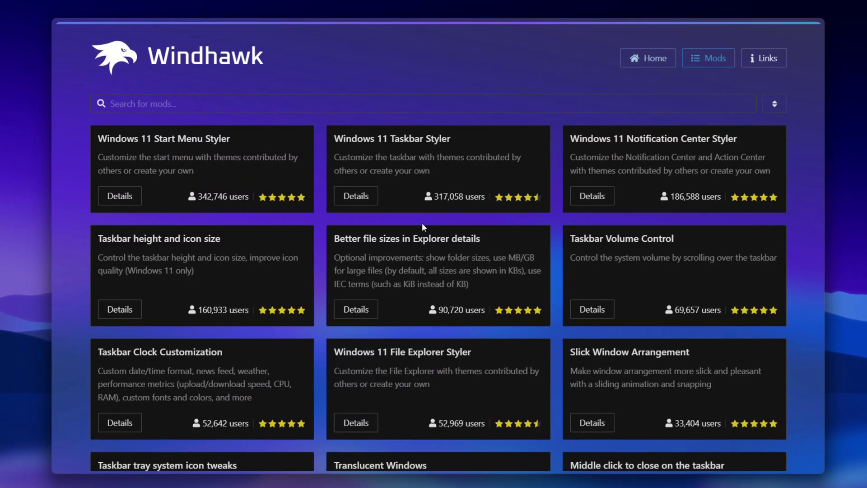
pyautogui.scroll(-4, 616, 198)
pyautogui.scroll(1, 613, 247)
pyautogui.scroll(3, 614, 247)
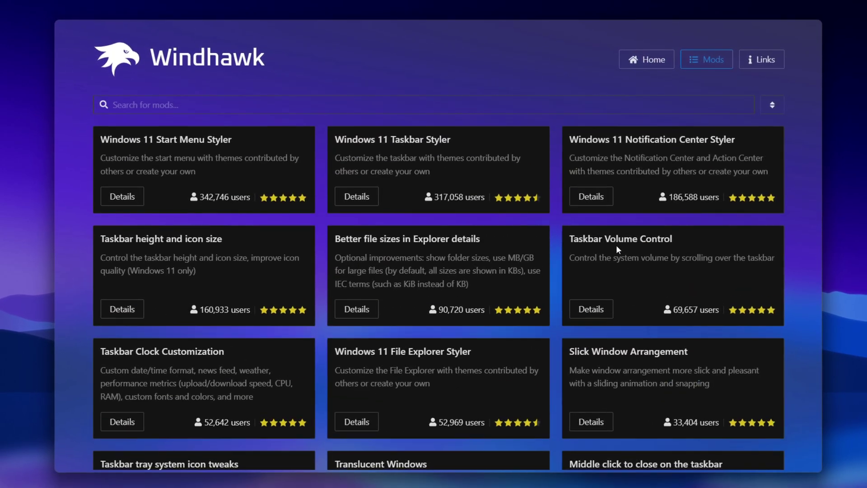
pyautogui.click(647, 60)
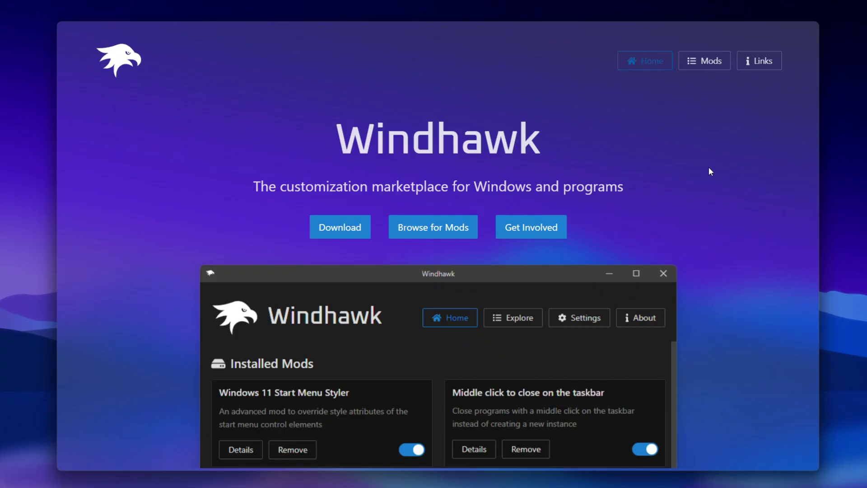
pyautogui.scroll(-3, 708, 181)
pyautogui.scroll(-3, 707, 182)
pyautogui.scroll(-4, 706, 183)
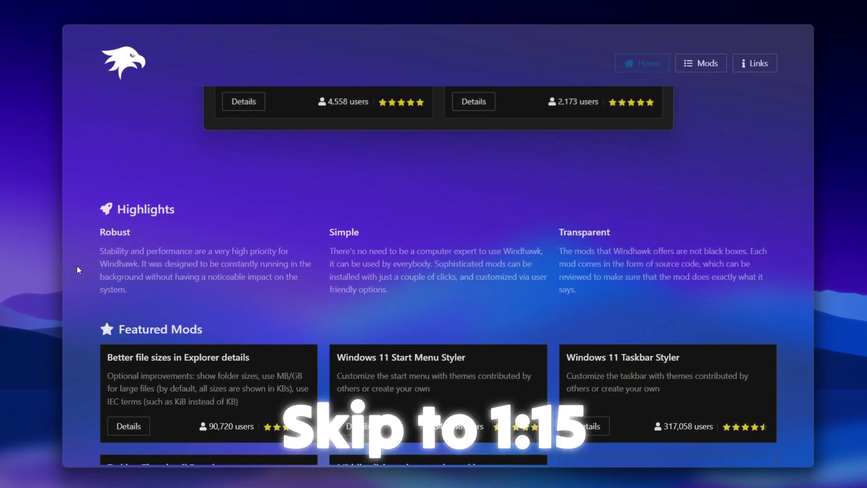
pyautogui.scroll(-2, 778, 303)
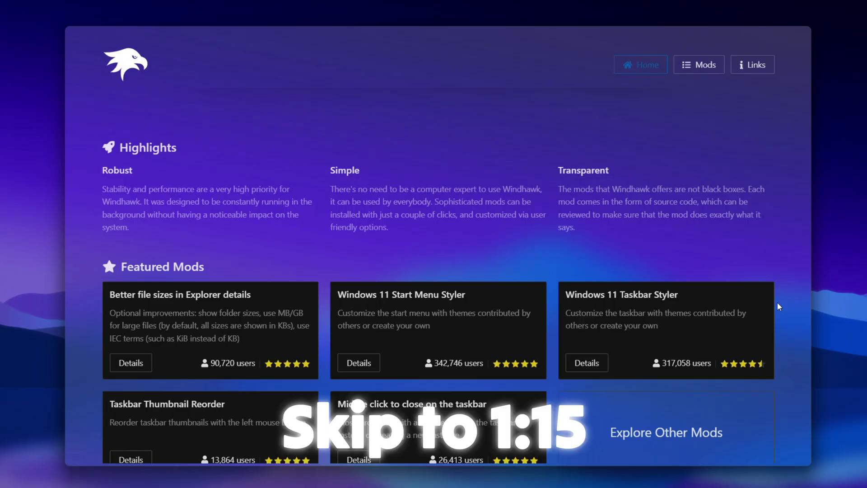
pyautogui.scroll(-1, 777, 301)
pyautogui.scroll(5, 777, 302)
pyautogui.scroll(3, 775, 302)
pyautogui.scroll(4, 775, 302)
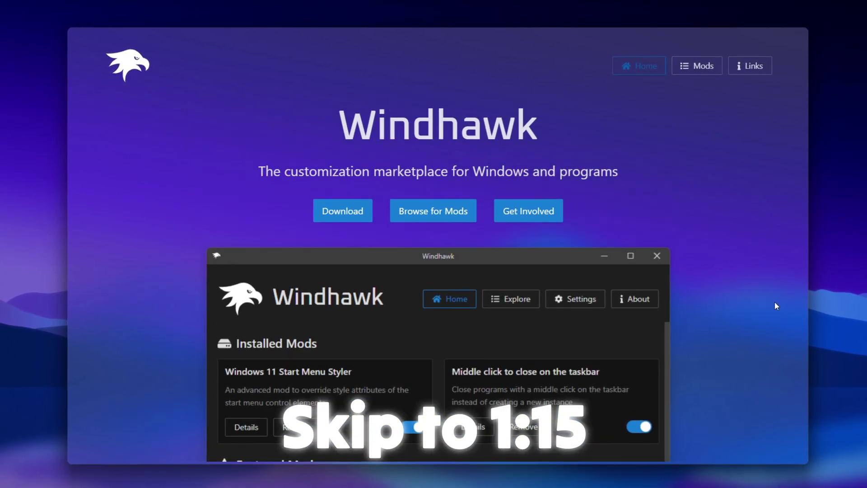
pyautogui.scroll(1, 774, 301)
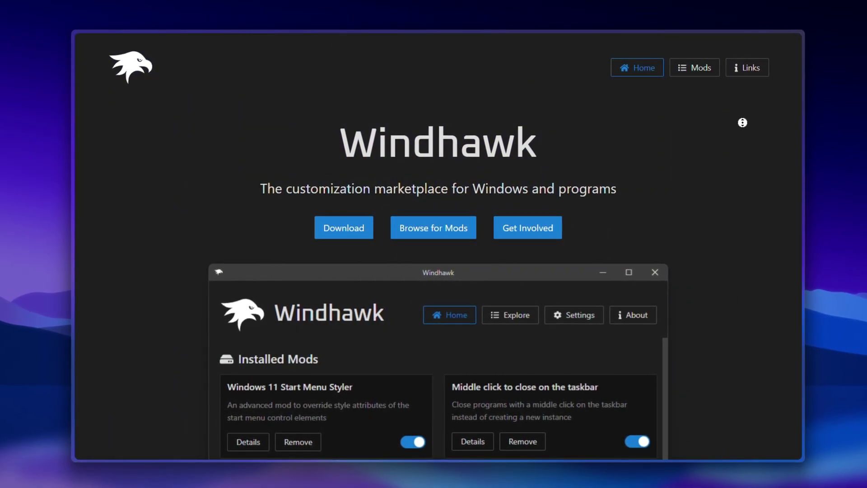
pyautogui.scroll(-1, 744, 133)
pyautogui.scroll(-2, 745, 139)
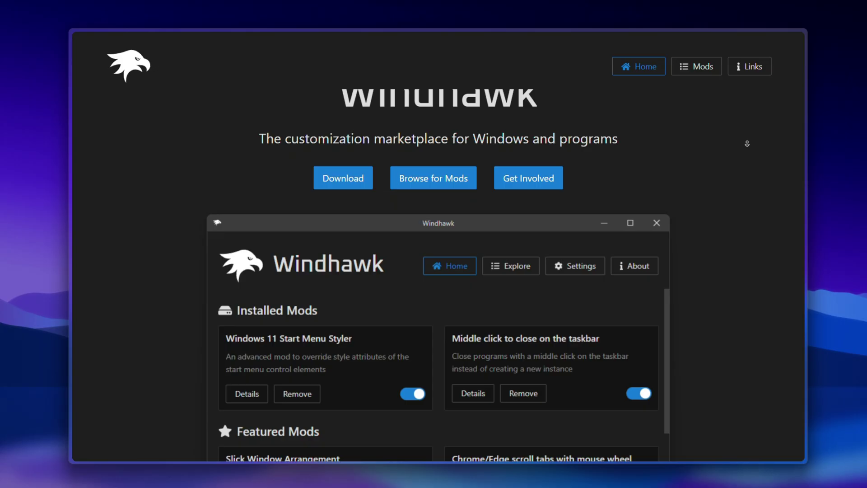
pyautogui.scroll(-1, 747, 142)
pyautogui.scroll(-1, 747, 144)
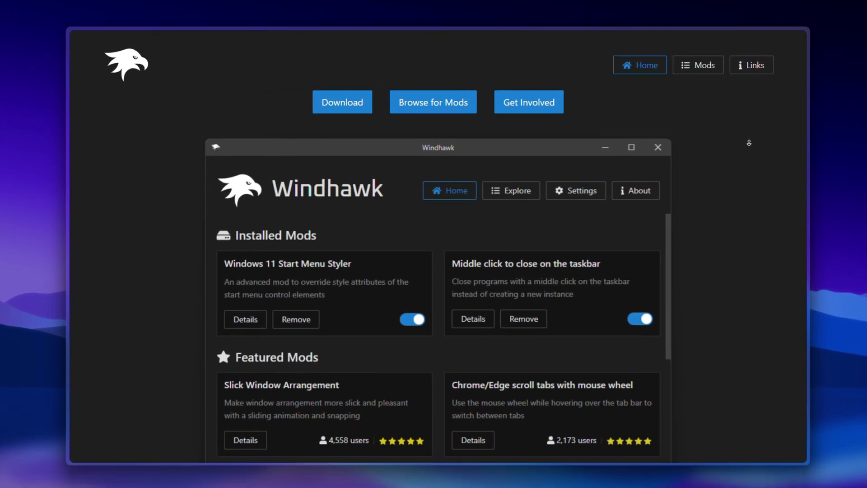
pyautogui.scroll(-1, 748, 143)
pyautogui.scroll(-1, 750, 143)
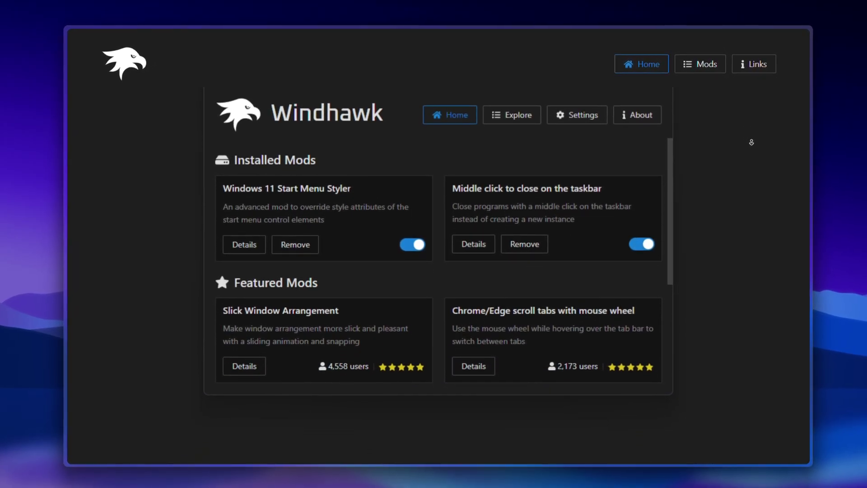
pyautogui.scroll(-1, 751, 141)
pyautogui.scroll(-1, 752, 141)
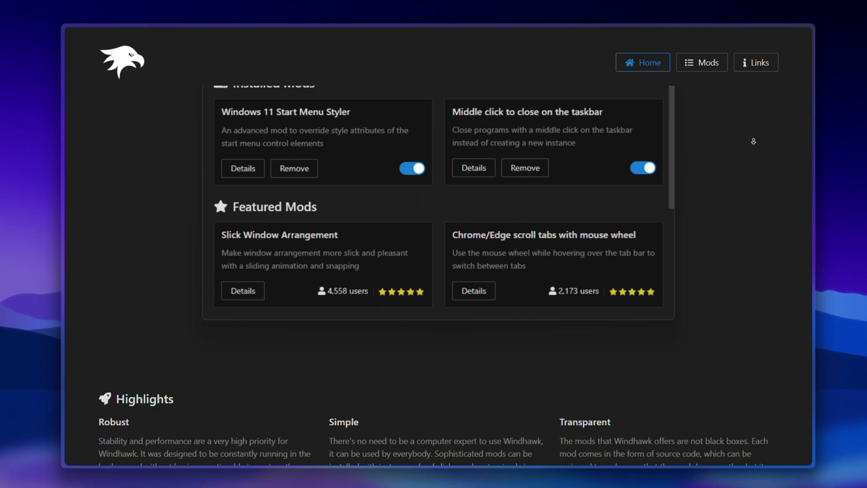
pyautogui.scroll(-1, 754, 140)
pyautogui.scroll(-1, 755, 141)
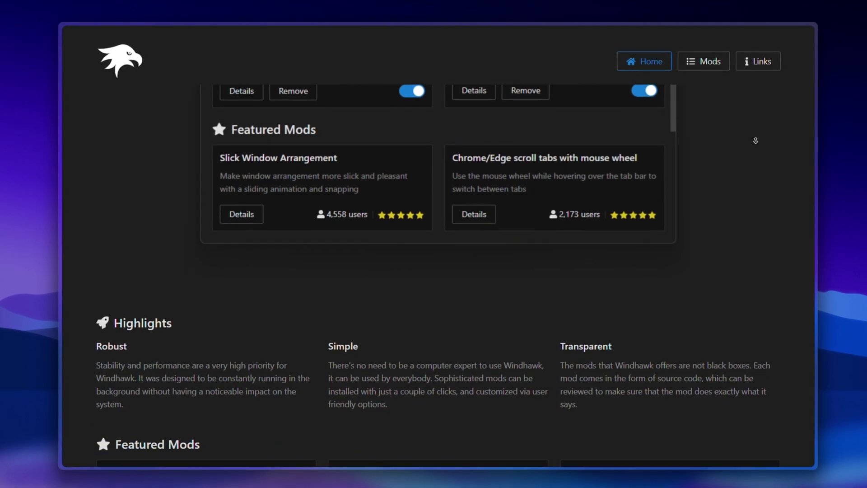
pyautogui.scroll(-1, 756, 140)
pyautogui.scroll(-1, 758, 140)
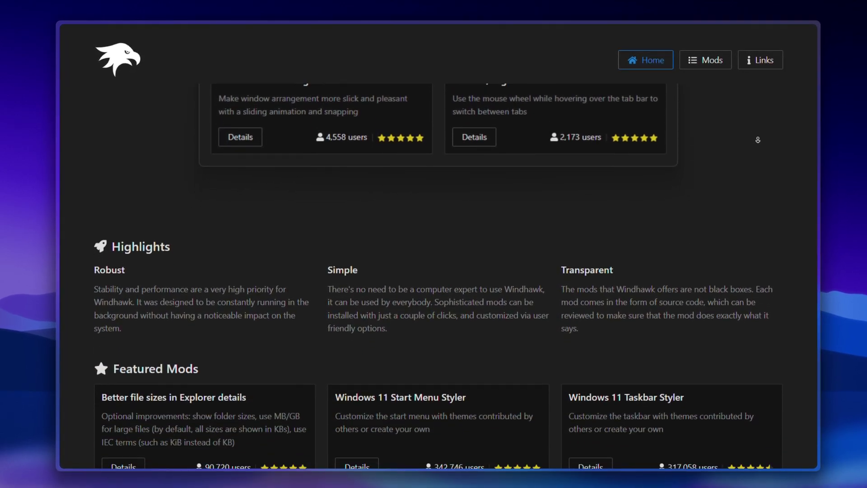
pyautogui.scroll(-1, 758, 140)
pyautogui.scroll(-1, 760, 140)
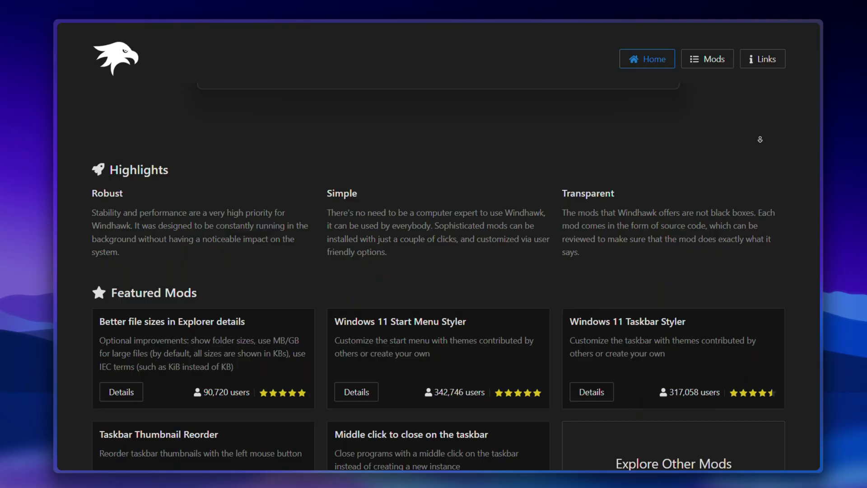
pyautogui.scroll(-1, 761, 139)
pyautogui.scroll(-1, 762, 139)
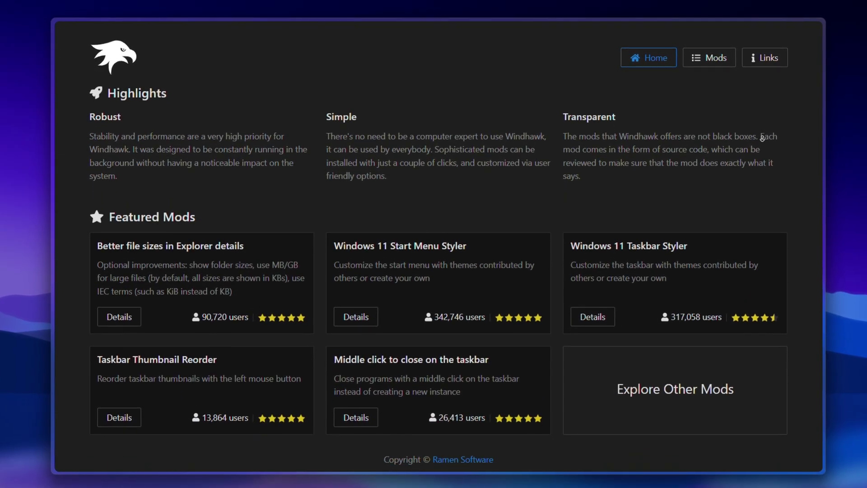
pyautogui.scroll(4, 763, 137)
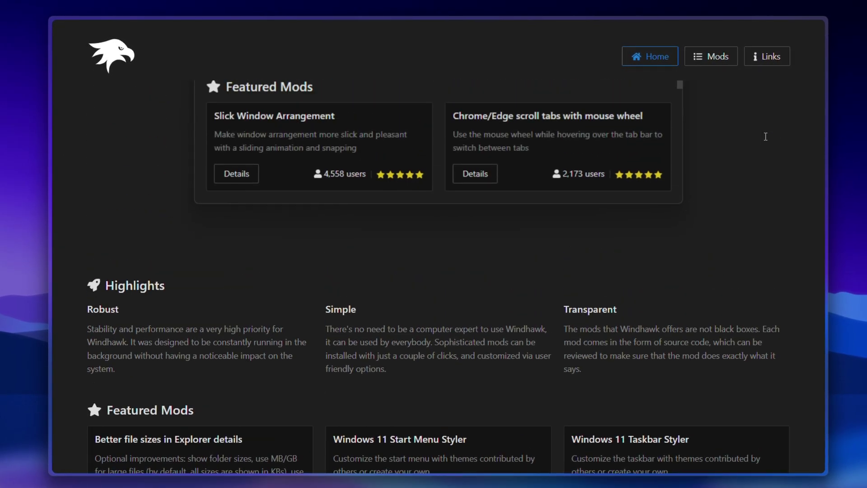
pyautogui.scroll(4, 765, 137)
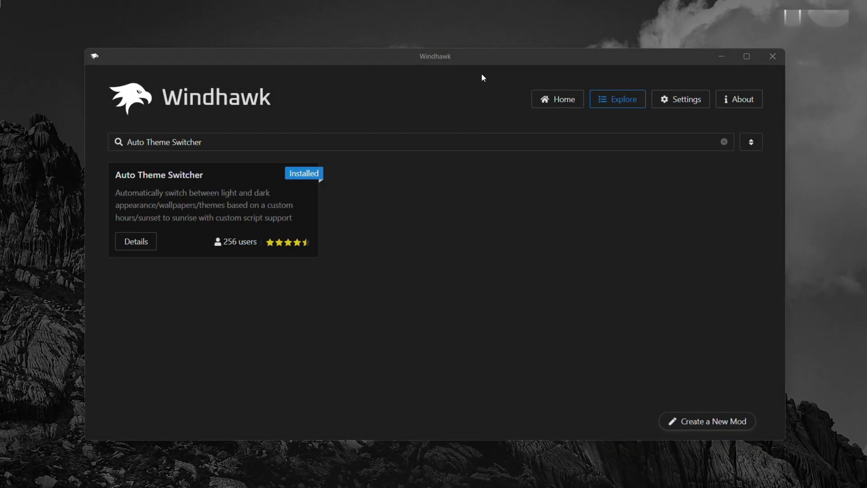
# Set the Auto Theme Switcher's switching mode to 'Sunset to sunrise (location service)'.
pyautogui.click(135, 241)
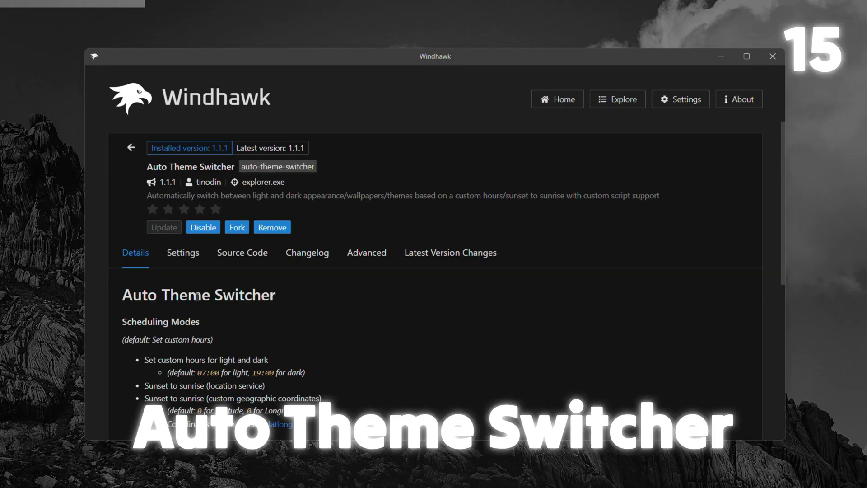
pyautogui.scroll(-3, 281, 239)
pyautogui.scroll(3, 273, 249)
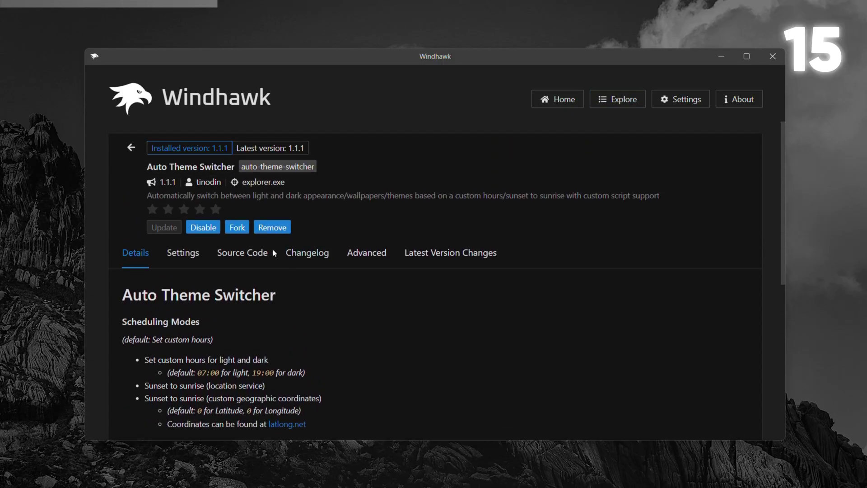
pyautogui.click(182, 252)
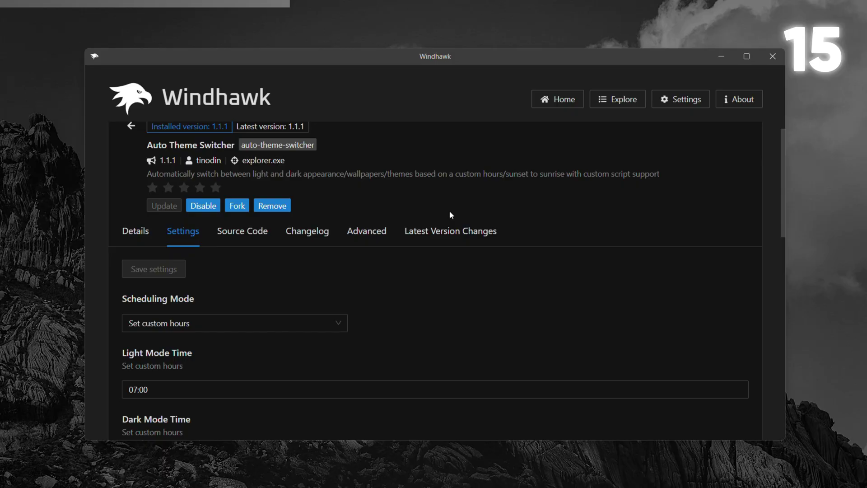
pyautogui.scroll(-3, 448, 210)
pyautogui.scroll(2, 315, 201)
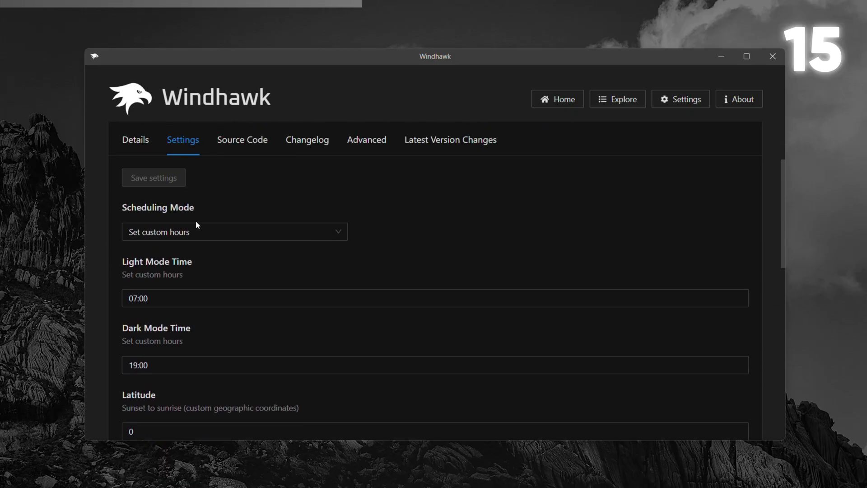
pyautogui.click(255, 235)
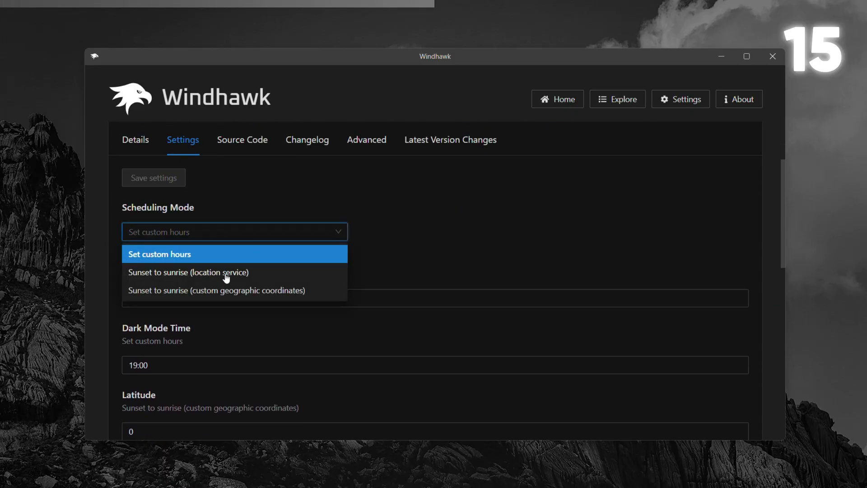
pyautogui.click(196, 274)
pyautogui.scroll(-4, 221, 273)
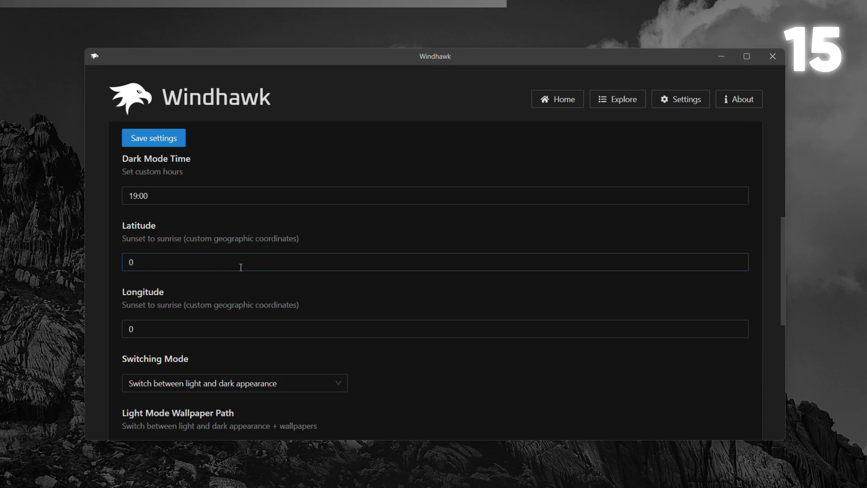
pyautogui.scroll(-3, 247, 262)
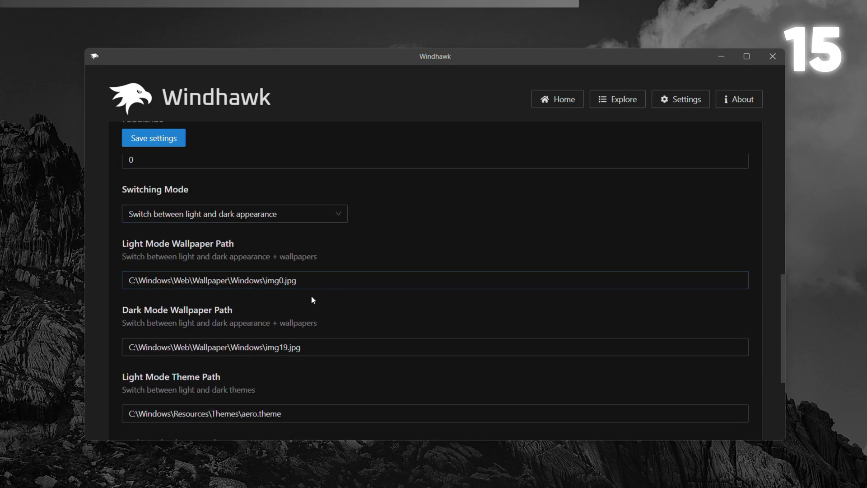
# Inspect the light and dark mode wallpaper paths by selecting their text.
pyautogui.moveTo(302, 280); pyautogui.dragTo(97, 271)
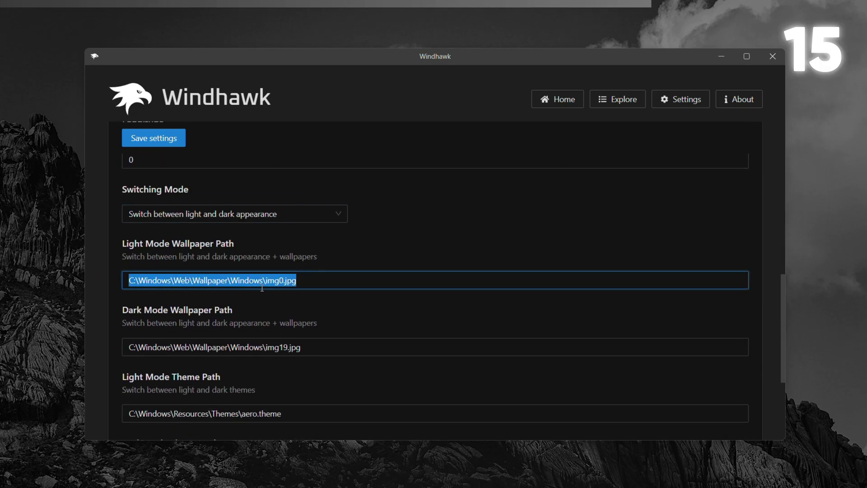
pyautogui.doubleClick(290, 280)
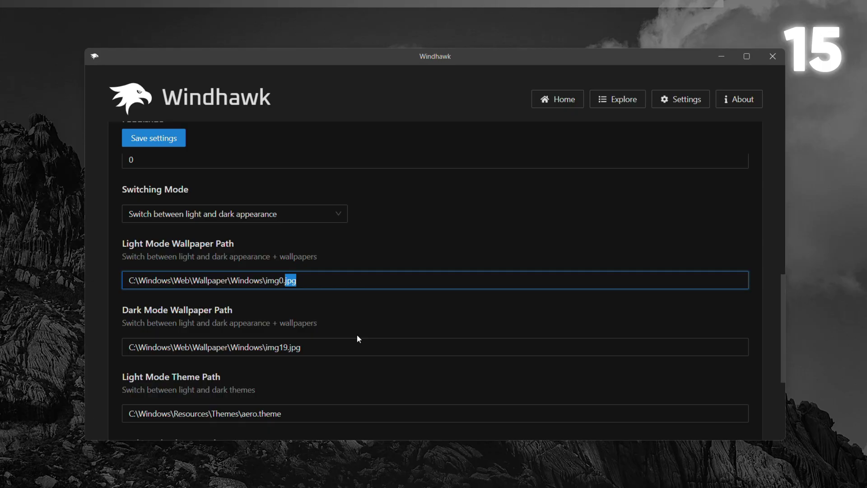
pyautogui.doubleClick(346, 342)
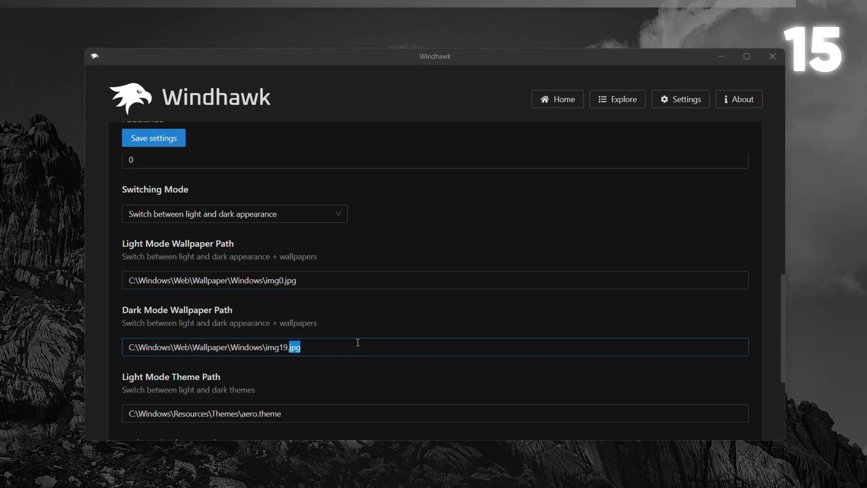
pyautogui.press('super+e')
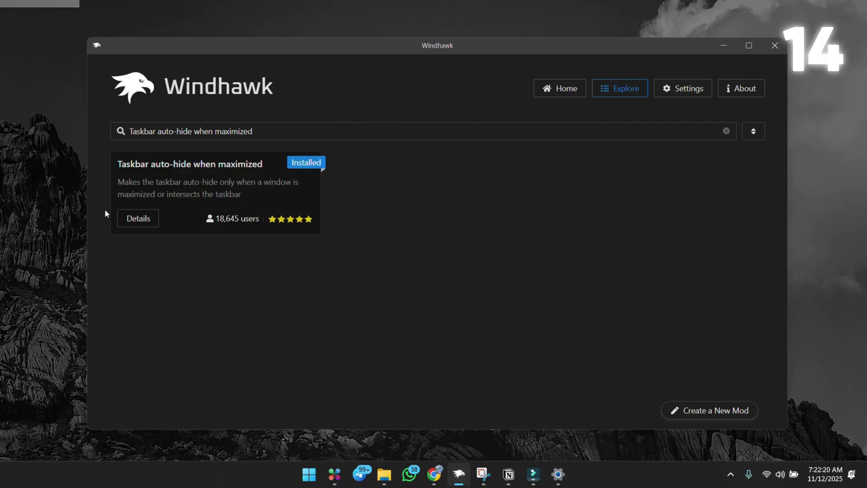
# Show the Taskbar auto-hide mod's settings beside a maximized Windows Settings window.
pyautogui.click(126, 218)
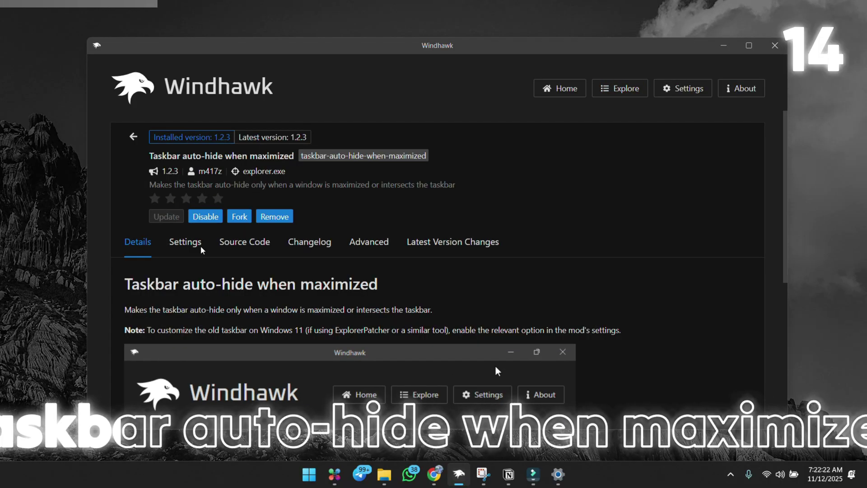
pyautogui.click(186, 242)
pyautogui.scroll(-3, 413, 223)
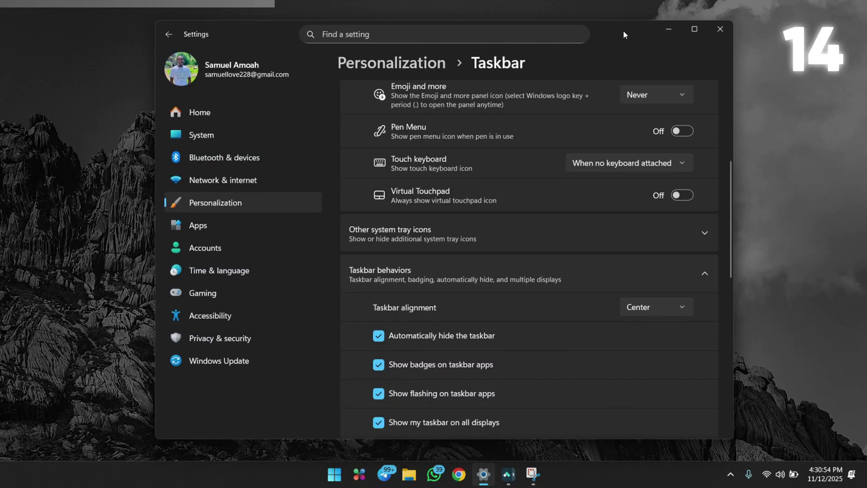
pyautogui.doubleClick(623, 31)
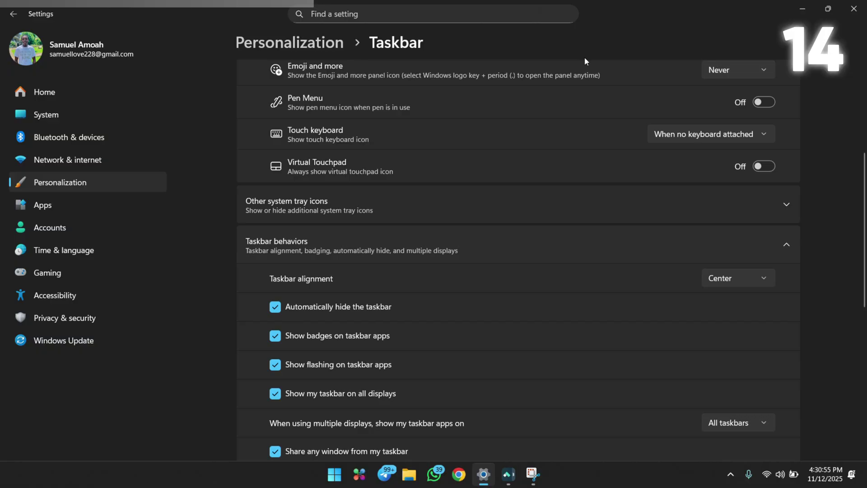
pyautogui.doubleClick(673, 6)
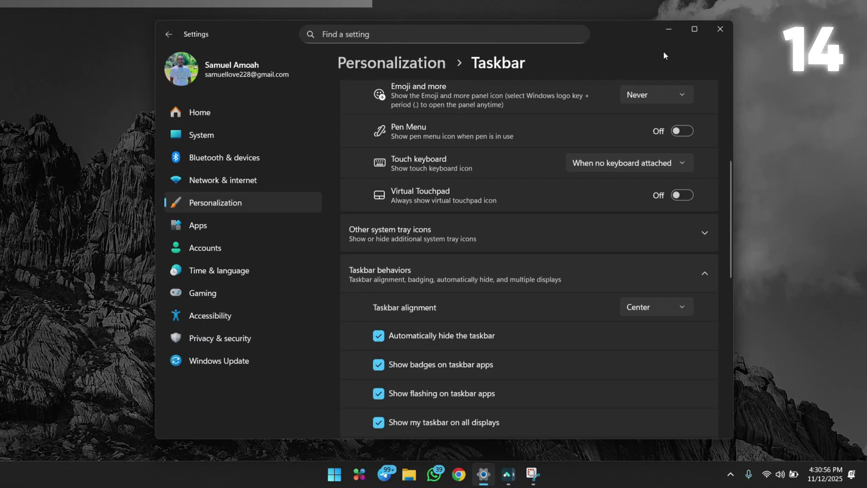
pyautogui.doubleClick(634, 28)
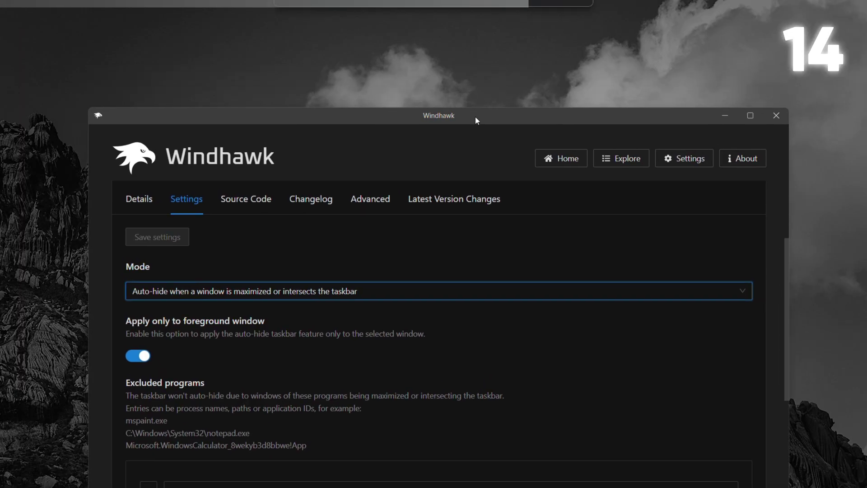
# Maximize the Windhawk window, then restore it lower on the desktop.
pyautogui.moveTo(472, 91); pyautogui.dragTo(481, 55)
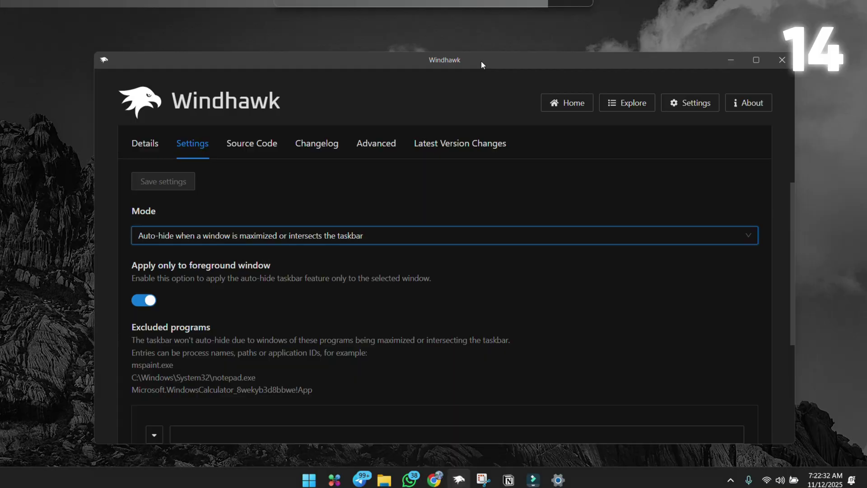
pyautogui.doubleClick(481, 55)
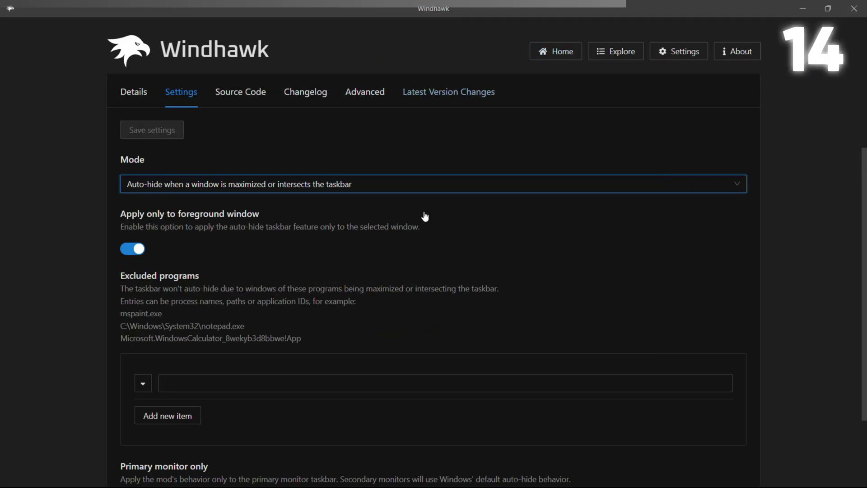
pyautogui.moveTo(556, 7)
pyautogui.mouseDown()
pyautogui.moveTo(477, 102)
pyautogui.moveTo(481, 59)
pyautogui.moveTo(476, 79)
pyautogui.mouseUp()
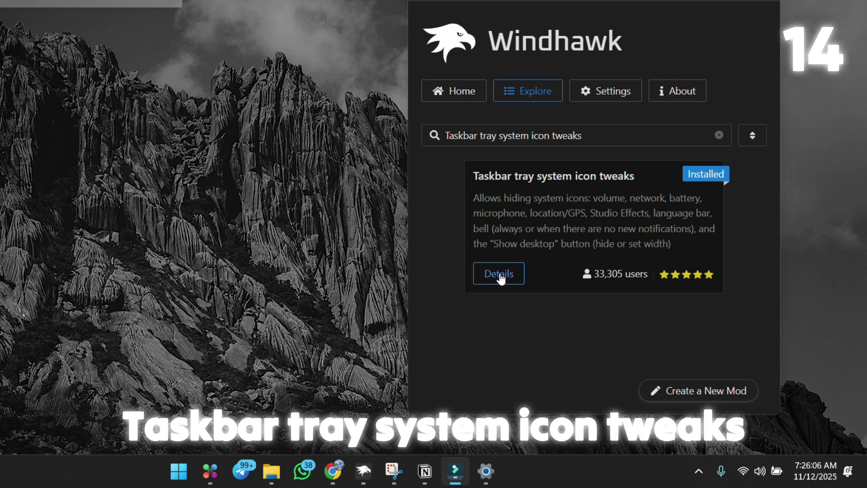
# In the tray icon tweaks settings, hide the battery and microphone icons and save.
pyautogui.click(502, 275)
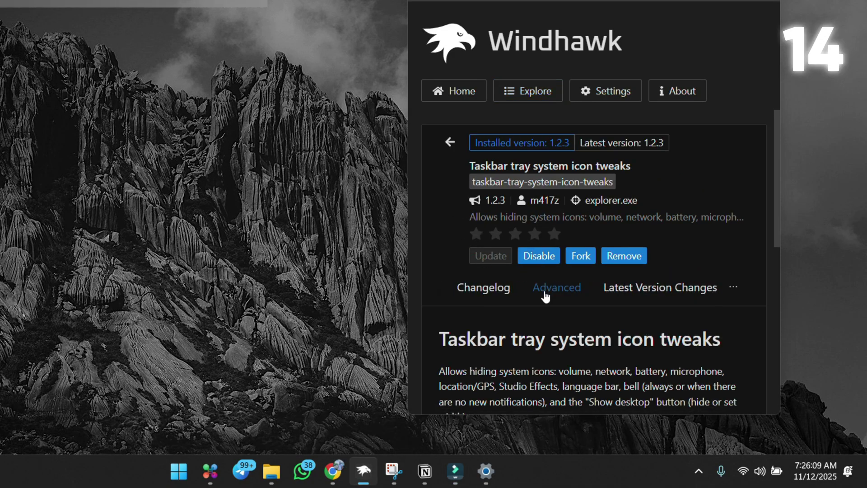
pyautogui.scroll(2, 525, 293)
pyautogui.click(503, 291)
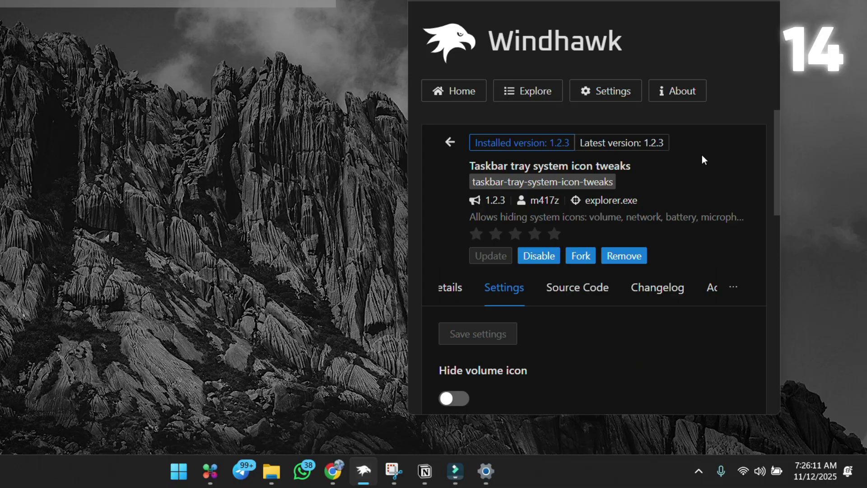
pyautogui.scroll(-2, 701, 155)
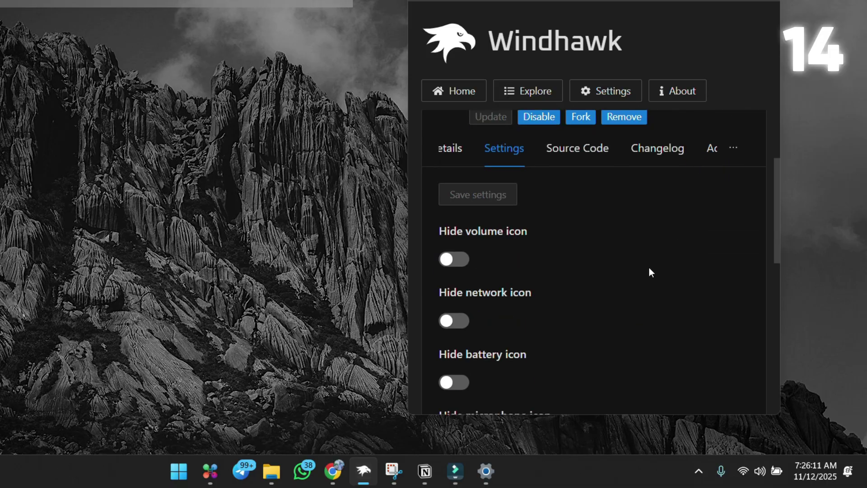
pyautogui.click(454, 383)
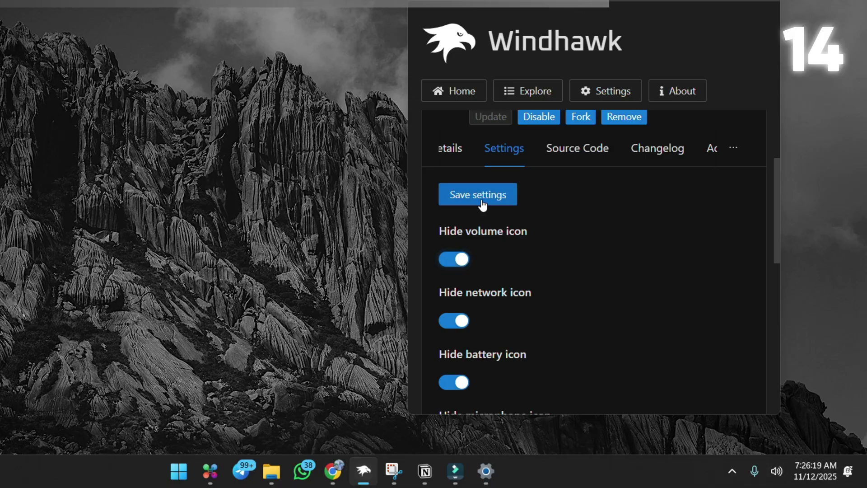
pyautogui.click(482, 200)
pyautogui.scroll(-3, 513, 285)
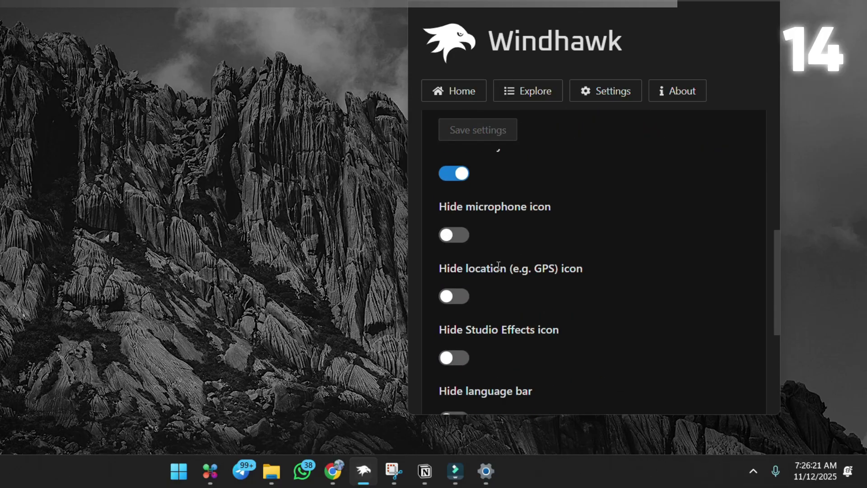
pyautogui.click(454, 235)
pyautogui.scroll(2, 578, 283)
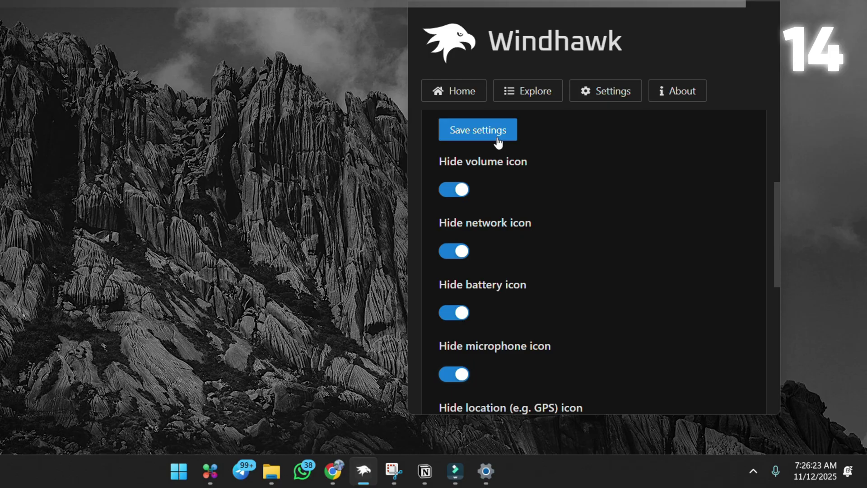
pyautogui.scroll(-2, 599, 284)
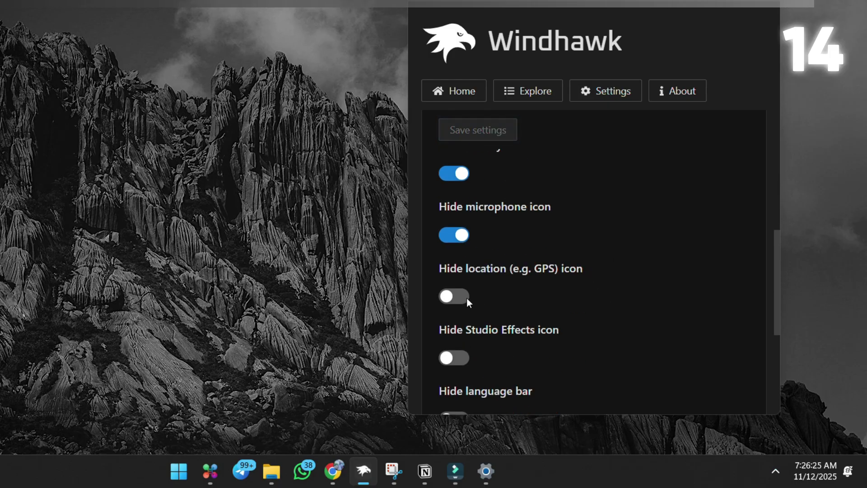
pyautogui.scroll(-3, 476, 311)
pyautogui.scroll(-2, 477, 285)
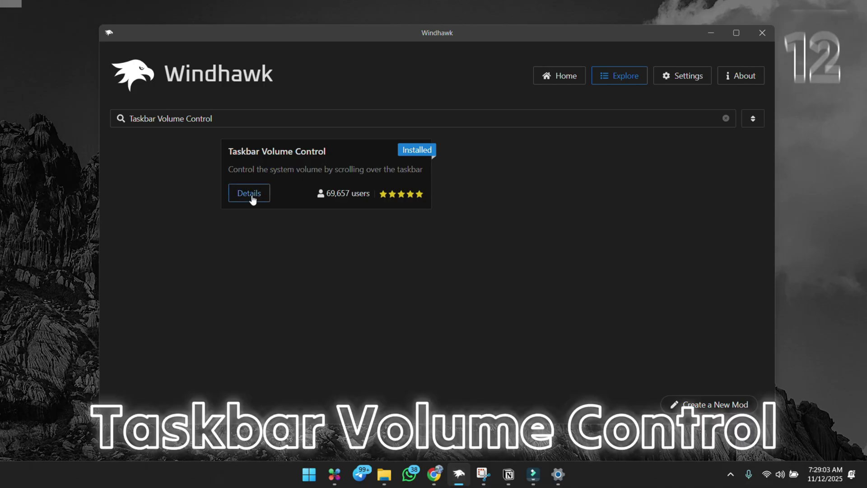
# Show Taskbar Volume Control's details and lower the system volume.
pyautogui.click(249, 193)
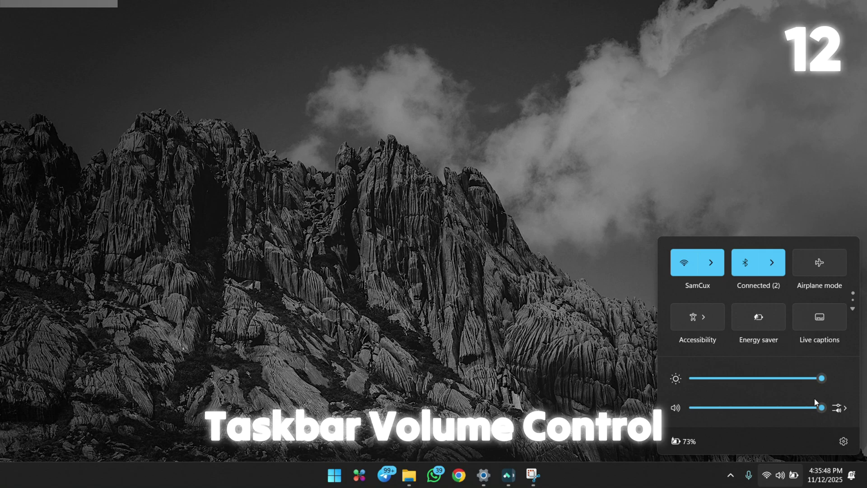
pyautogui.moveTo(808, 408); pyautogui.dragTo(790, 409)
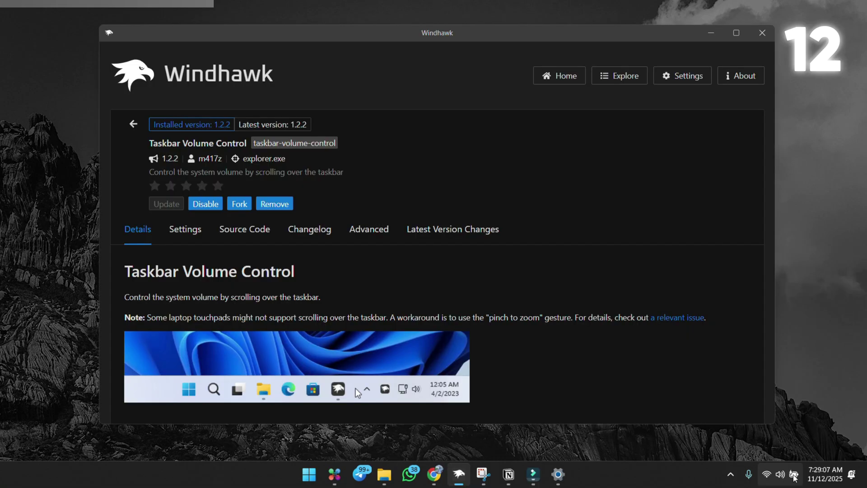
pyautogui.scroll(5, 254, 475)
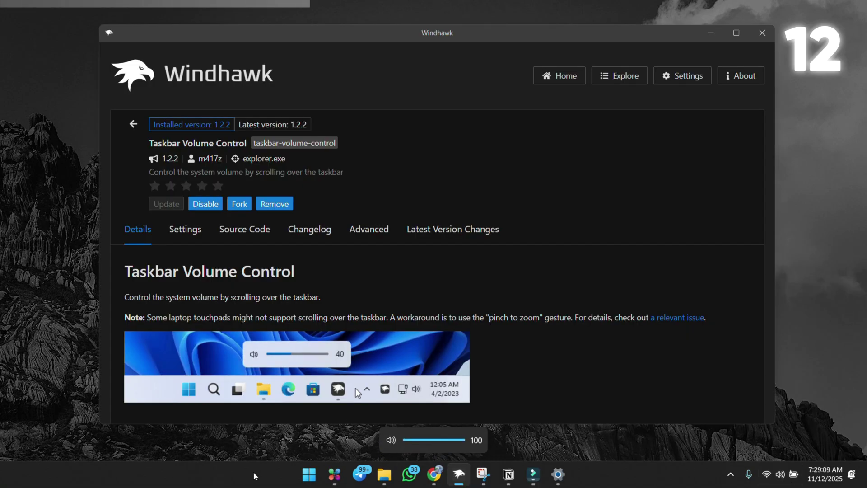
pyautogui.scroll(-18, 255, 476)
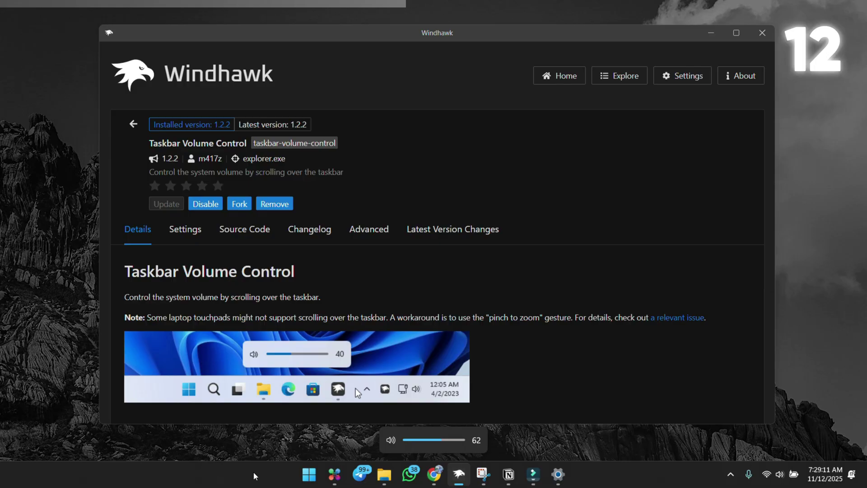
pyautogui.scroll(10, 285, 472)
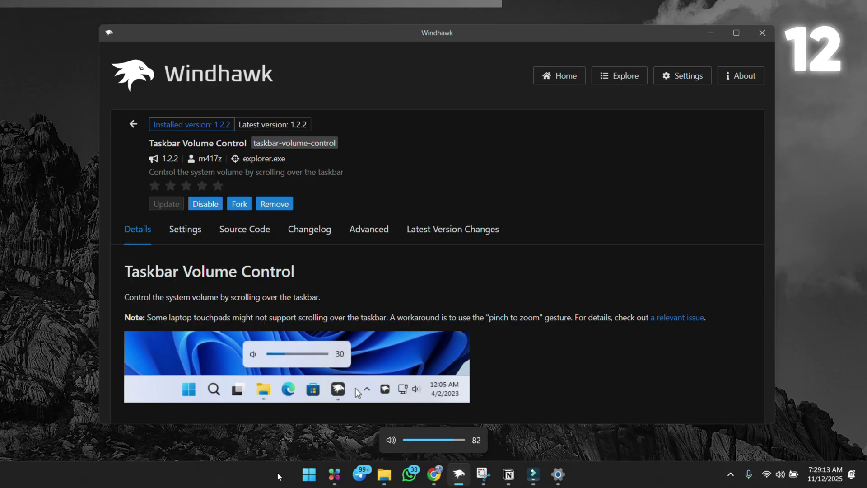
pyautogui.scroll(-12, 277, 476)
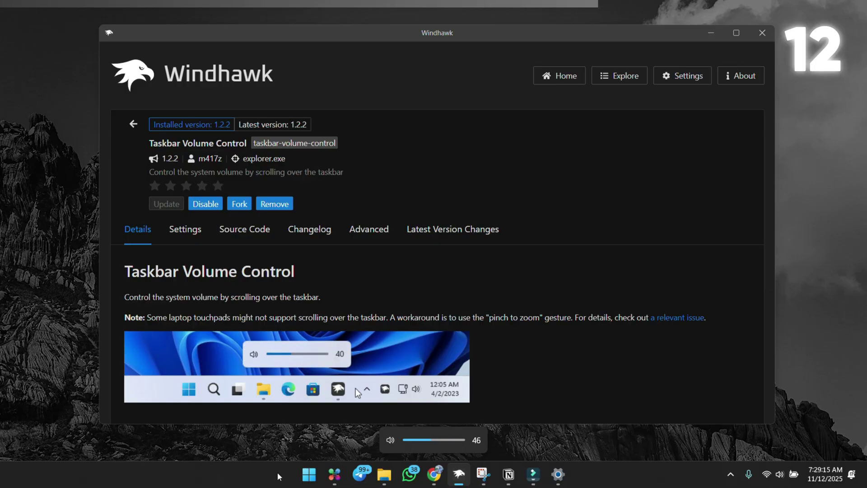
pyautogui.scroll(17, 278, 476)
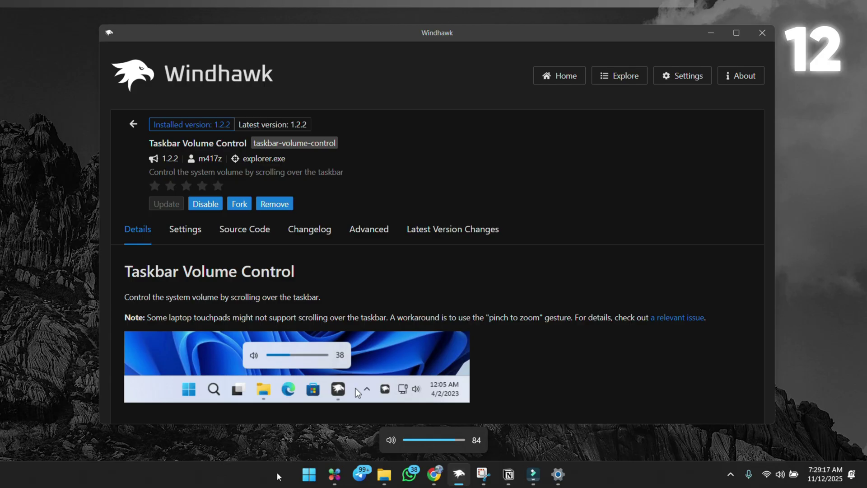
pyautogui.scroll(-6, 277, 476)
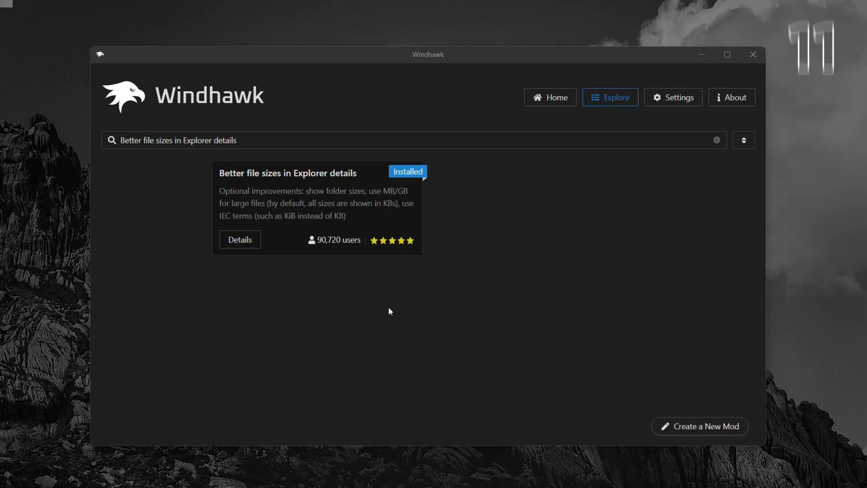
# Read the Better file sizes mod's description, then minimize Windhawk to reveal Downloads.
pyautogui.doubleClick(310, 172)
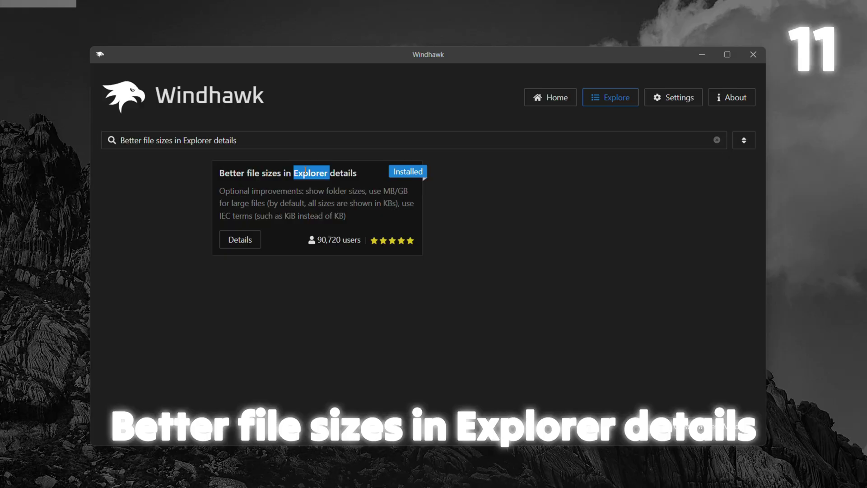
pyautogui.click(245, 239)
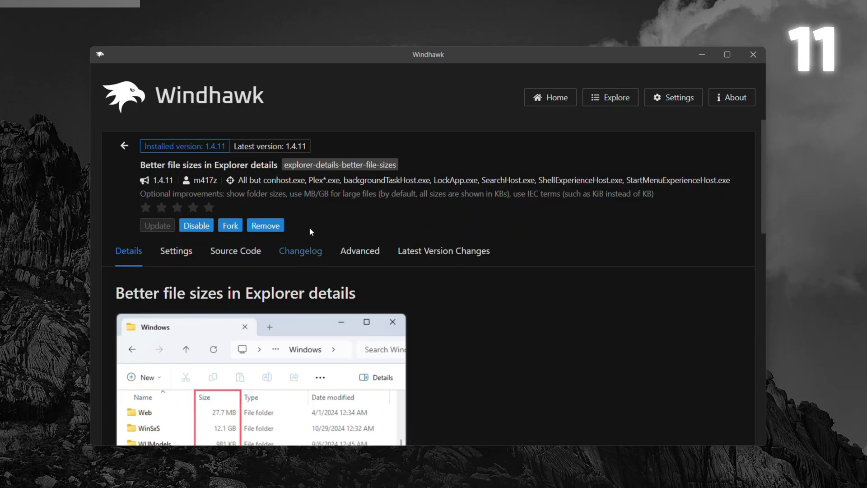
pyautogui.scroll(-5, 310, 227)
pyautogui.scroll(1, 309, 227)
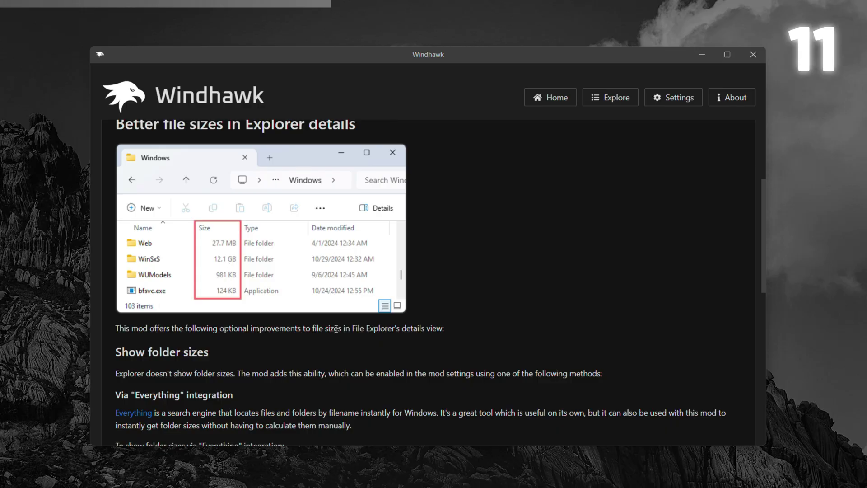
pyautogui.click(701, 54)
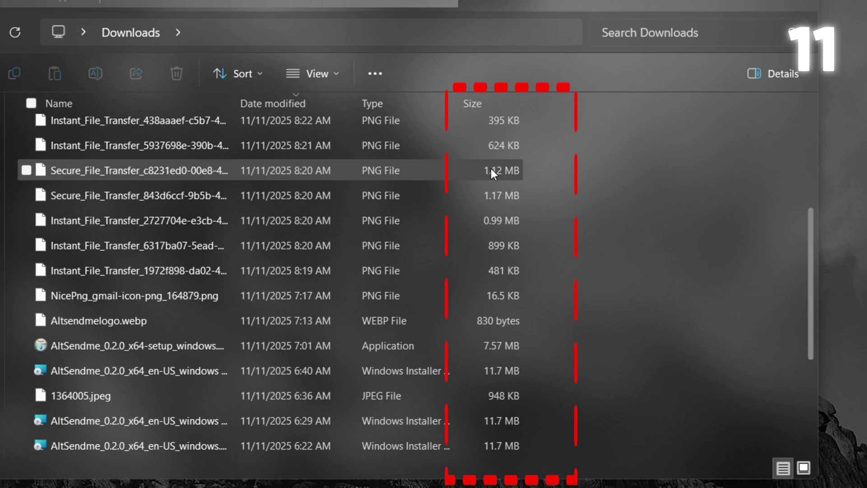
pyautogui.scroll(-1, 491, 326)
pyautogui.scroll(-1, 490, 331)
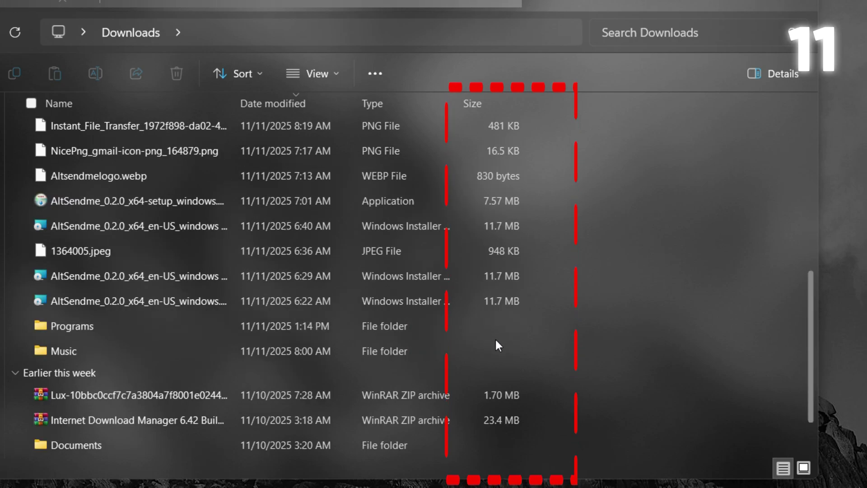
pyautogui.scroll(-1, 495, 352)
pyautogui.scroll(2, 501, 372)
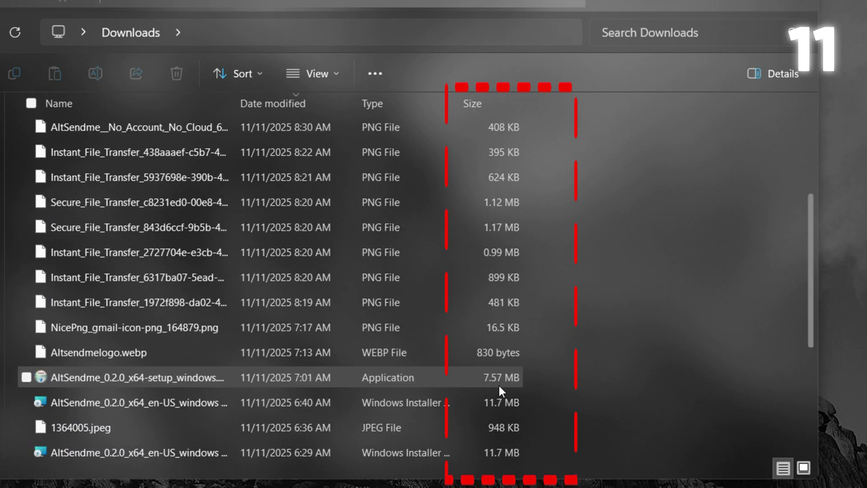
pyautogui.scroll(2, 504, 370)
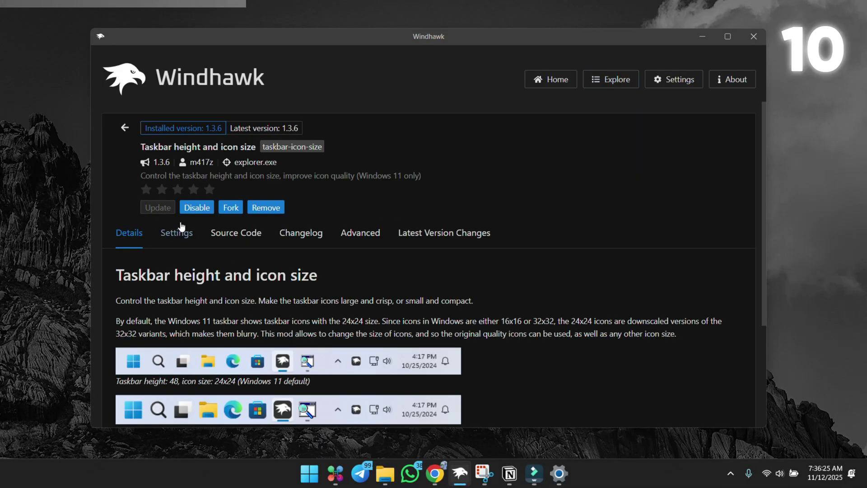
# Save taskbar height 100 and icon size 50, then disable the Taskbar height and icon size mod.
pyautogui.click(177, 232)
pyautogui.scroll(-3, 457, 210)
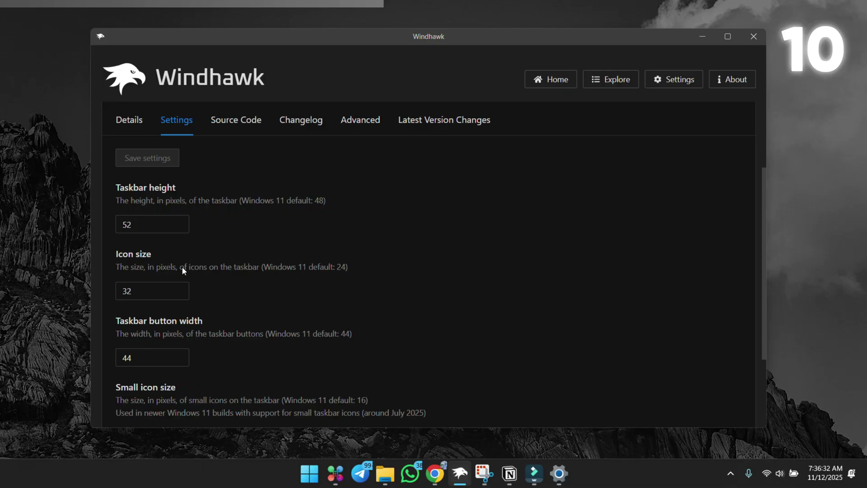
pyautogui.write('100')
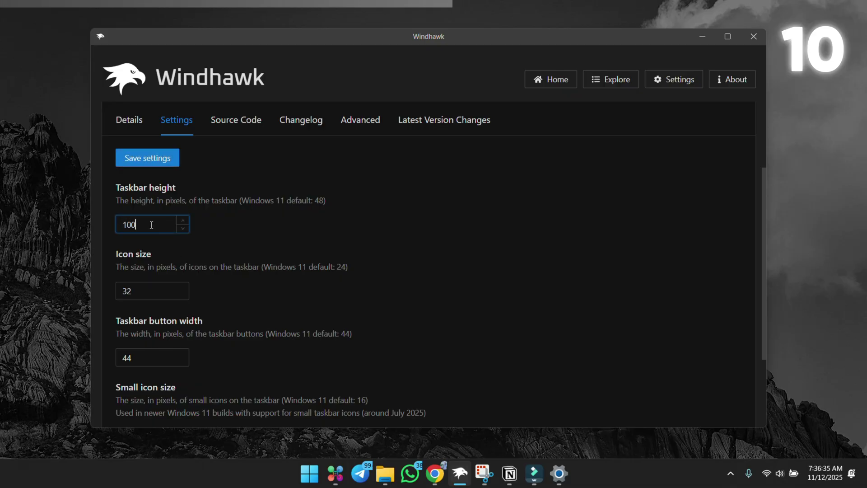
pyautogui.click(149, 159)
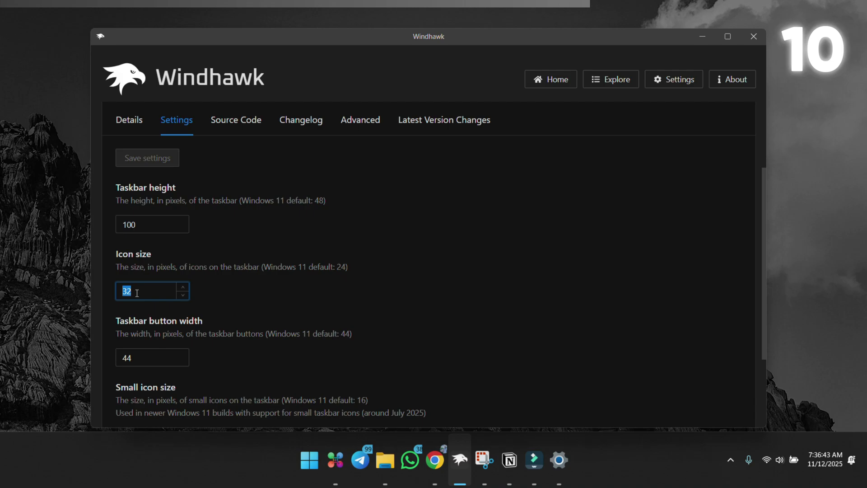
pyautogui.click(152, 291)
pyautogui.write('50')
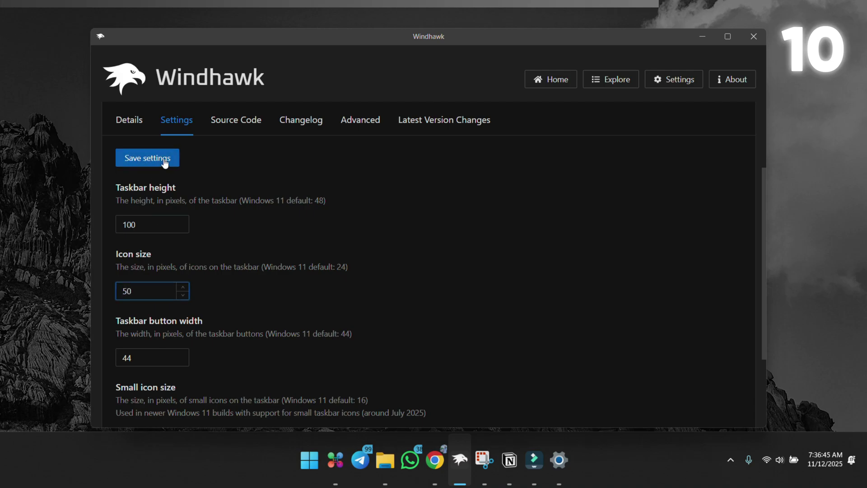
pyautogui.click(147, 157)
pyautogui.scroll(-2, 263, 282)
pyautogui.click(130, 244)
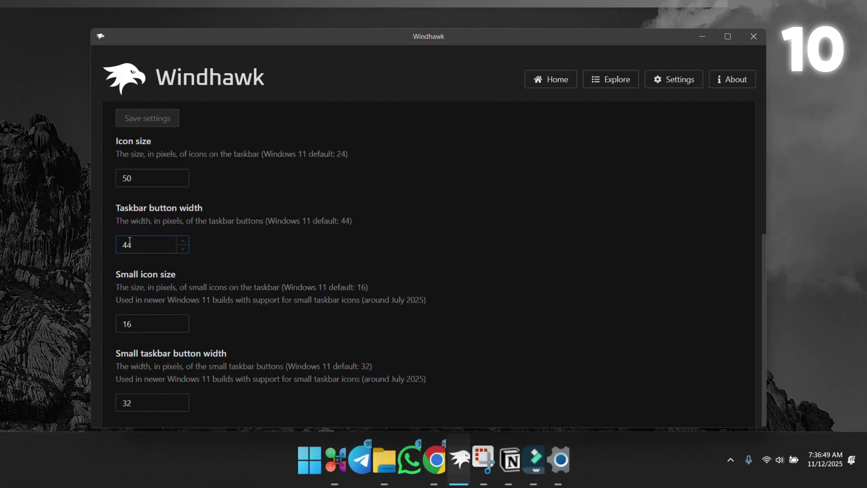
pyautogui.scroll(5, 211, 365)
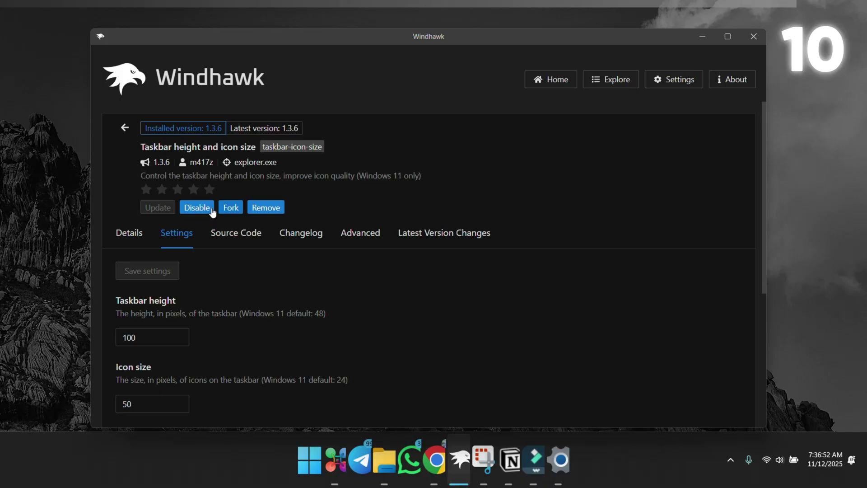
pyautogui.click(197, 208)
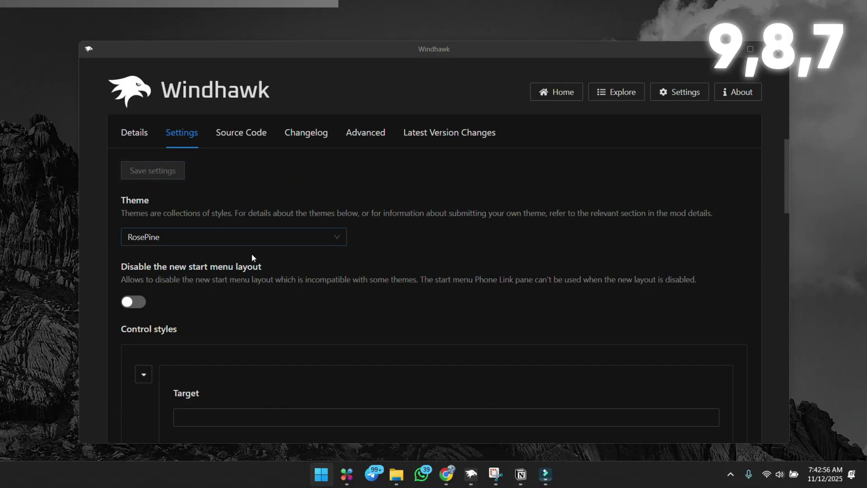
# Preview the RosePine-restyled Start menu with the Windows key.
pyautogui.press('super')
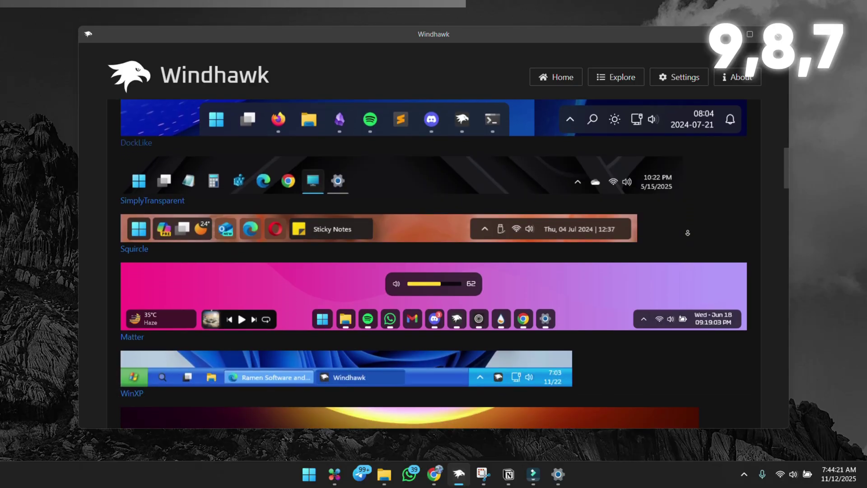
pyautogui.scroll(-2, 687, 233)
pyautogui.scroll(-2, 687, 234)
pyautogui.scroll(-2, 688, 233)
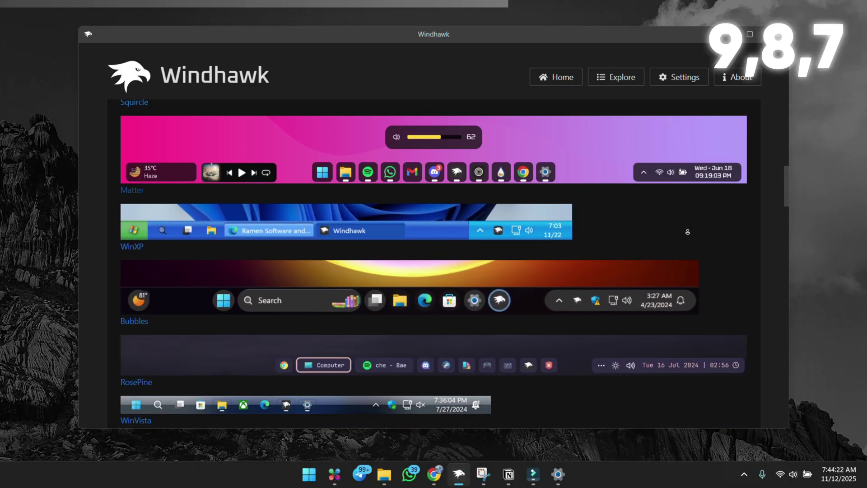
pyautogui.scroll(-2, 687, 233)
pyautogui.scroll(-2, 687, 233)
pyautogui.scroll(-2, 687, 232)
pyautogui.scroll(-2, 687, 233)
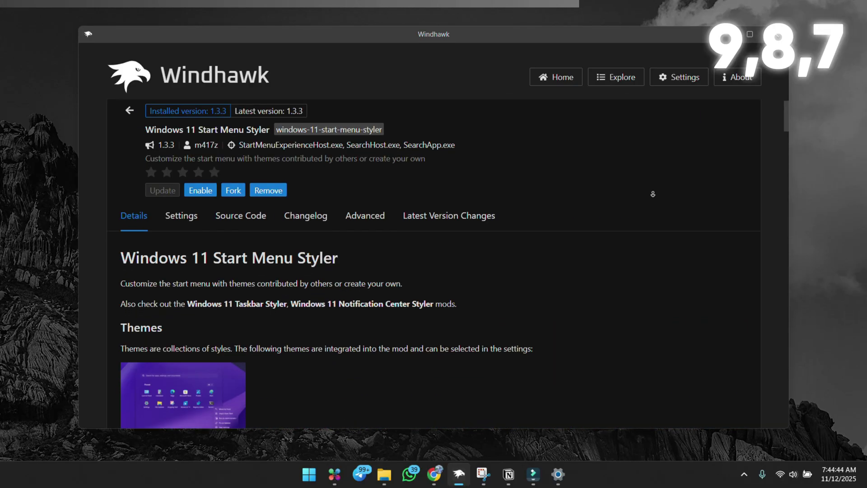
pyautogui.scroll(-2, 652, 194)
pyautogui.scroll(-2, 652, 195)
pyautogui.scroll(-2, 607, 185)
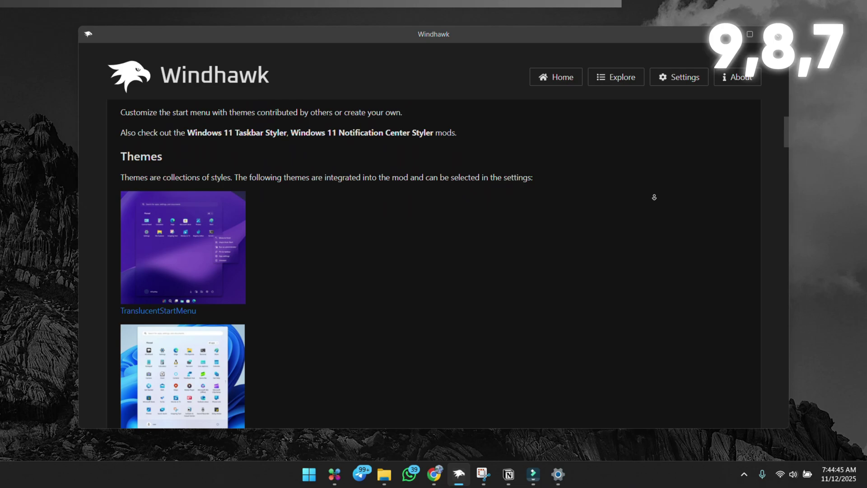
pyautogui.scroll(-2, 607, 185)
pyautogui.scroll(-2, 607, 185)
pyautogui.scroll(-2, 606, 184)
pyautogui.scroll(-2, 576, 205)
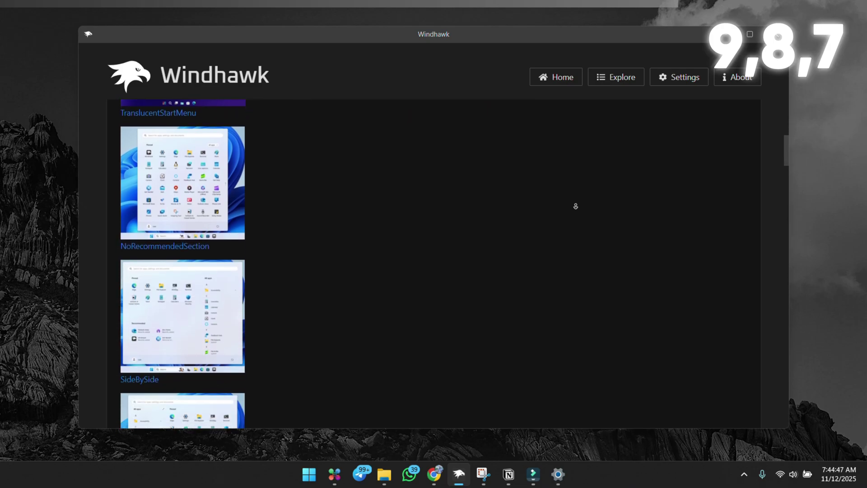
pyautogui.scroll(-2, 577, 205)
pyautogui.scroll(-2, 577, 205)
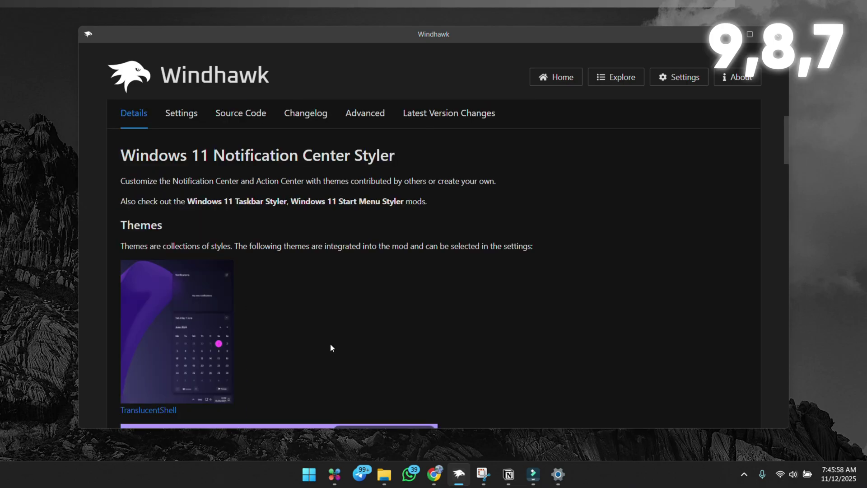
pyautogui.scroll(-2, 370, 331)
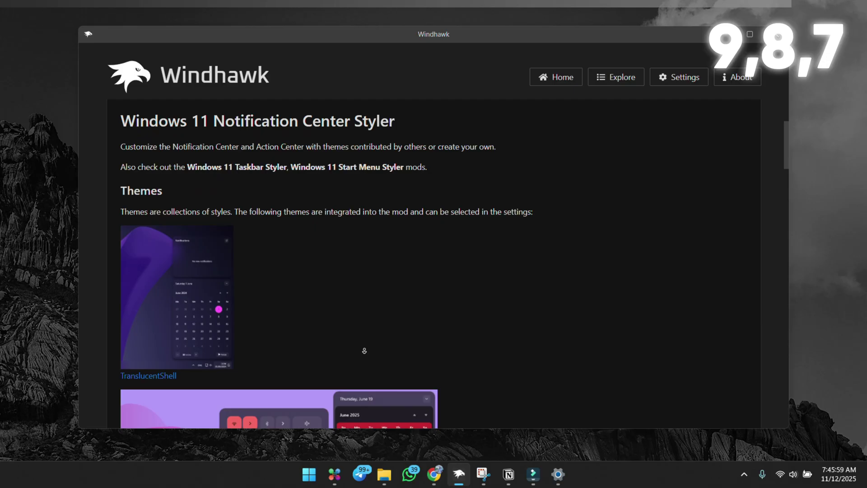
pyautogui.scroll(-2, 370, 331)
pyautogui.scroll(-2, 373, 342)
pyautogui.scroll(-2, 374, 352)
pyautogui.scroll(-2, 375, 352)
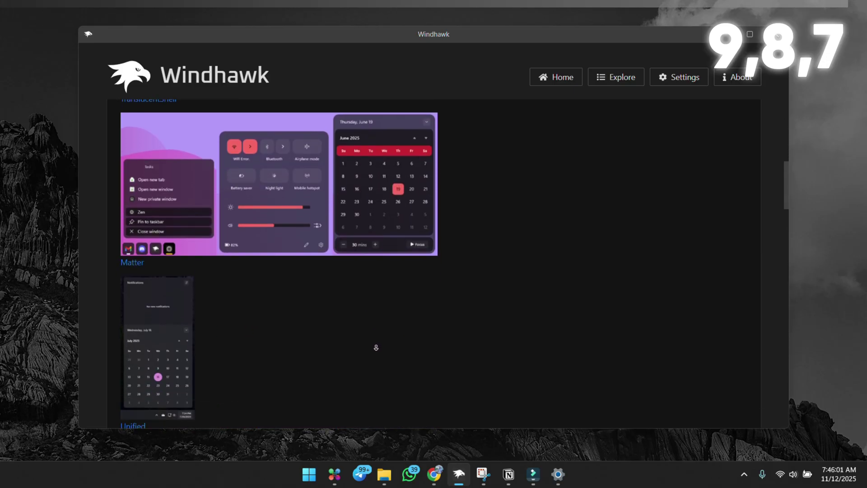
pyautogui.scroll(-2, 375, 351)
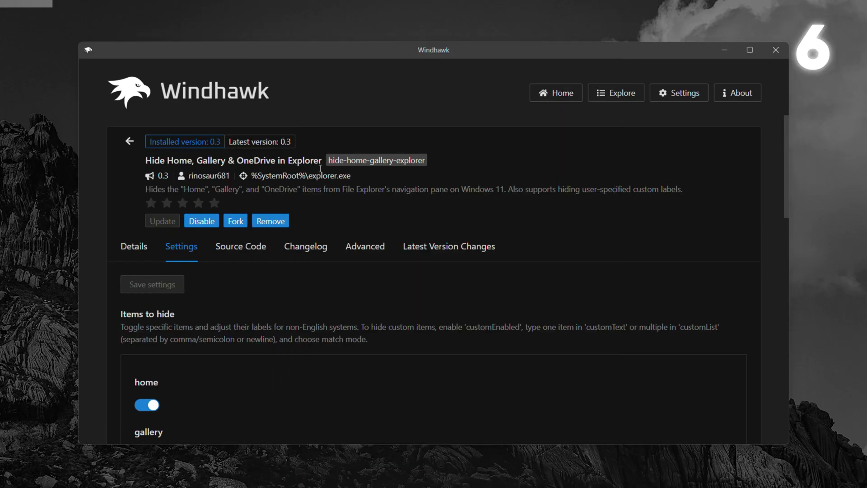
pyautogui.scroll(-3, 333, 200)
pyautogui.scroll(3, 332, 200)
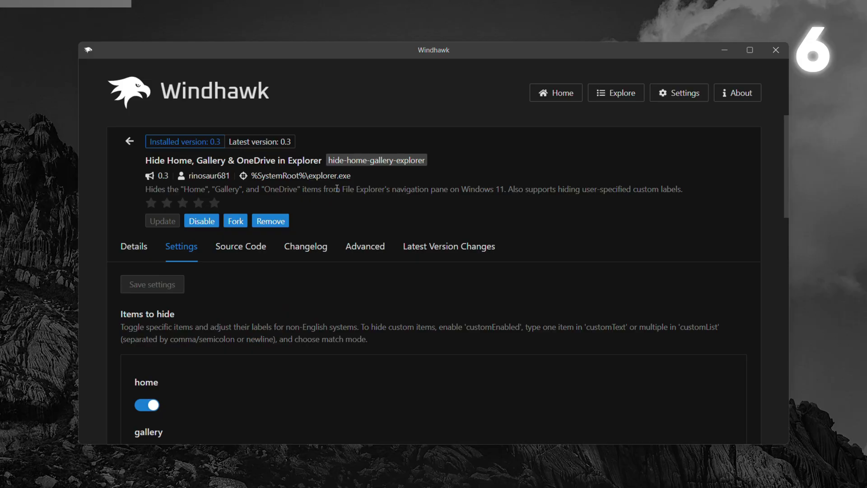
pyautogui.scroll(-2, 311, 319)
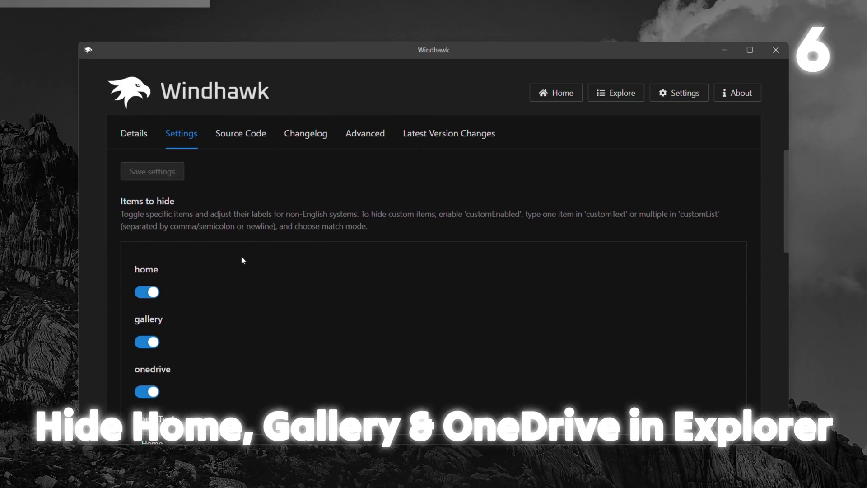
pyautogui.scroll(-2, 198, 326)
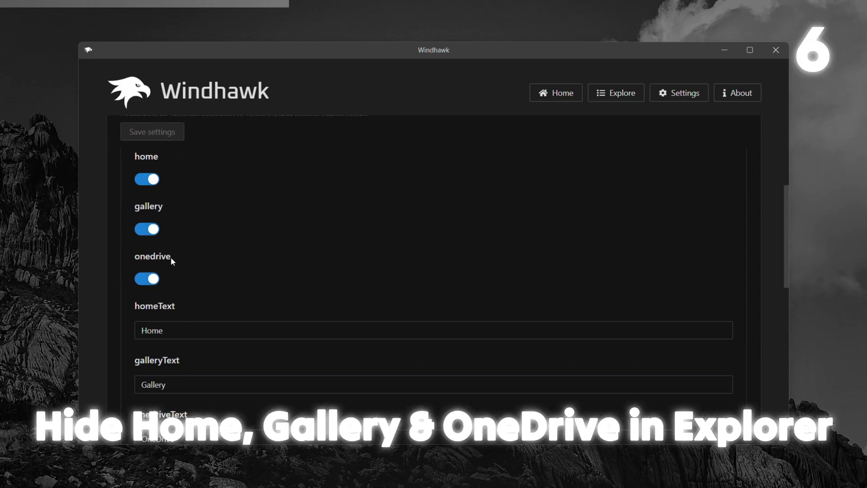
# Turn off hiding Home and OneDrive in the navigation pane and save.
pyautogui.click(144, 179)
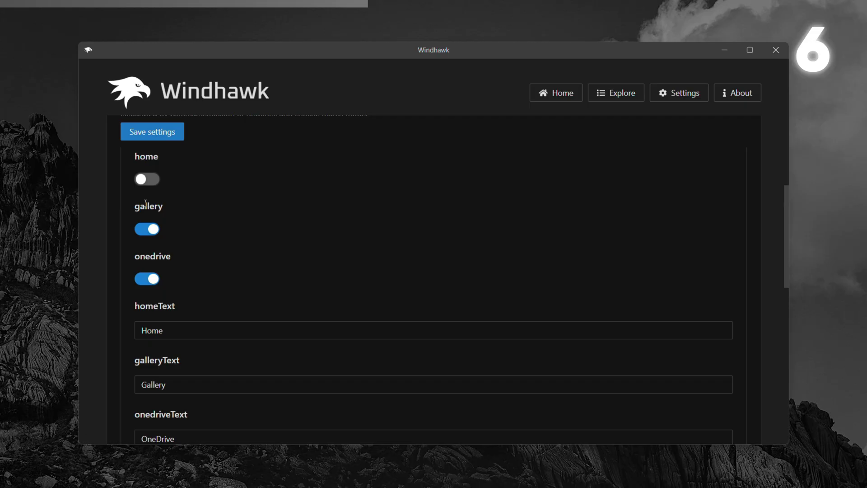
pyautogui.click(152, 280)
pyautogui.click(176, 139)
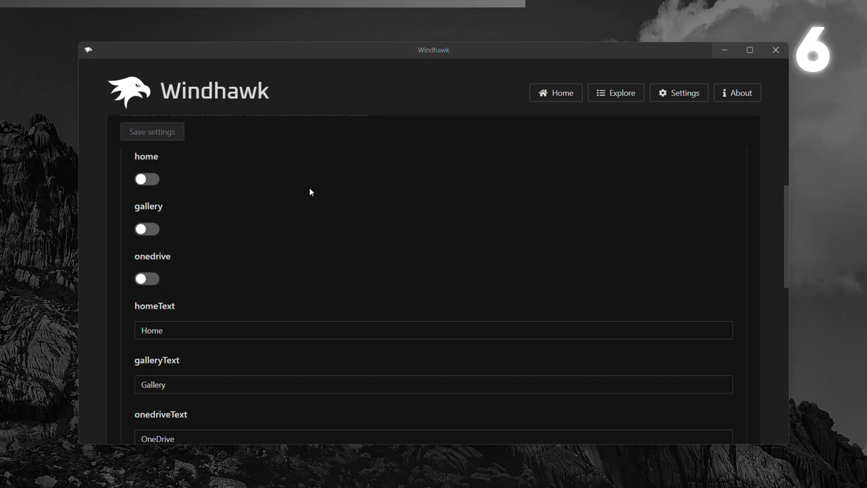
# Check Home in a new File Explorer window, then re-enable the home option and save.
pyautogui.press('super+e')
pyautogui.click(170, 169)
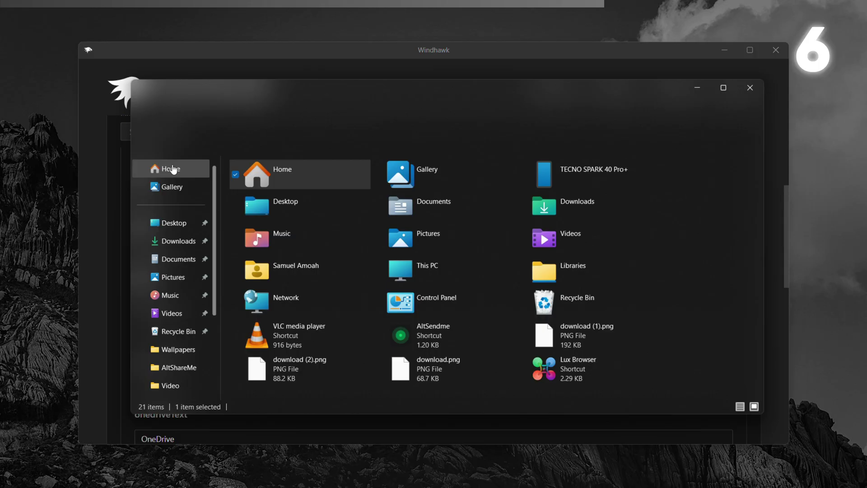
pyautogui.moveTo(337, 98); pyautogui.dragTo(518, 112)
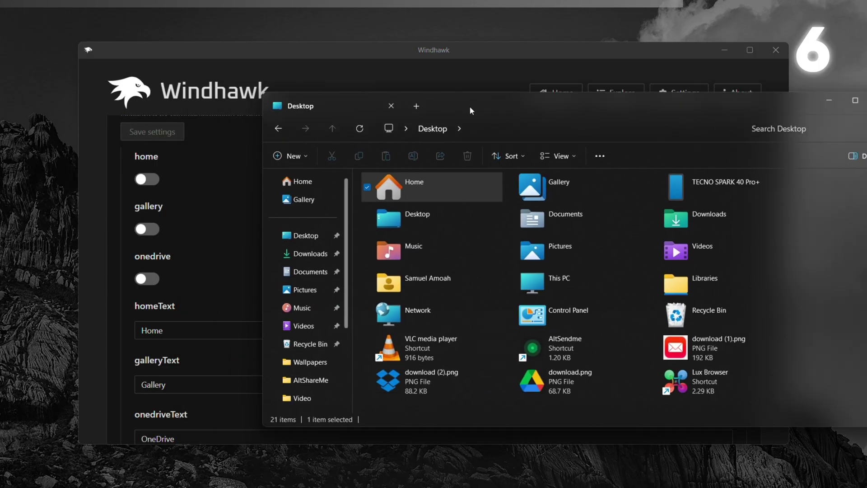
pyautogui.click(151, 180)
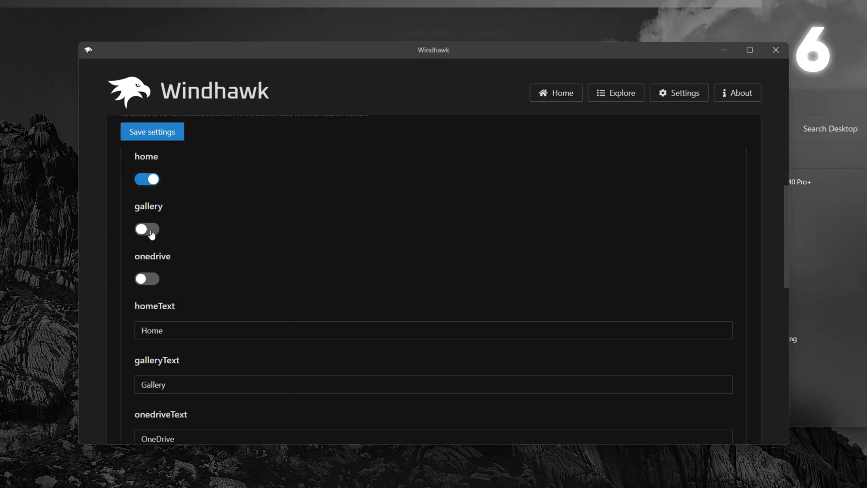
pyautogui.click(152, 131)
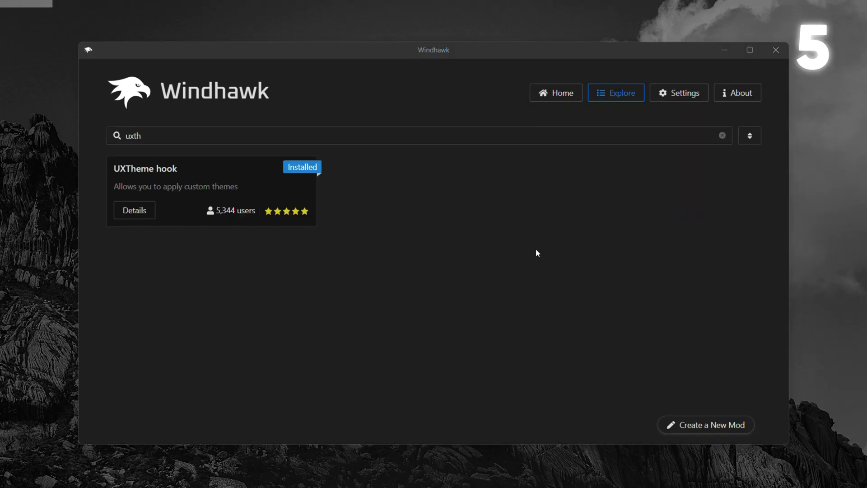
# Show UXTheme hook's details, then browse Desktop and This PC in File Explorer.
pyautogui.click(140, 214)
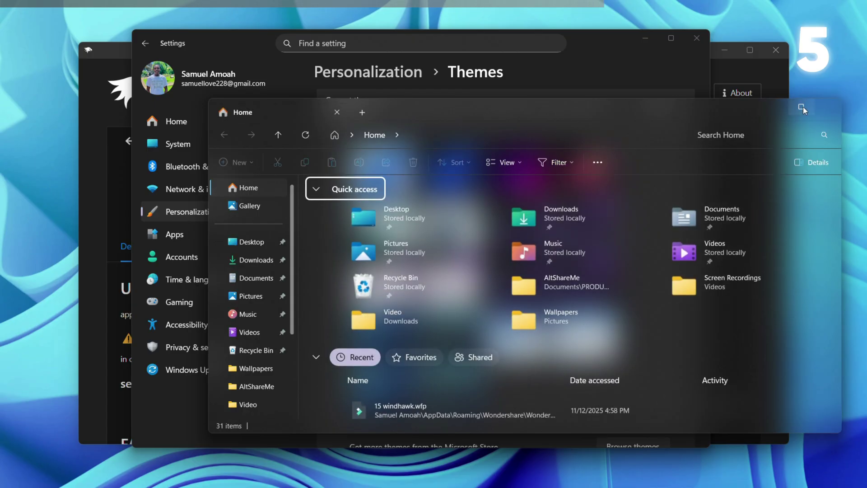
pyautogui.click(251, 242)
pyautogui.click(250, 364)
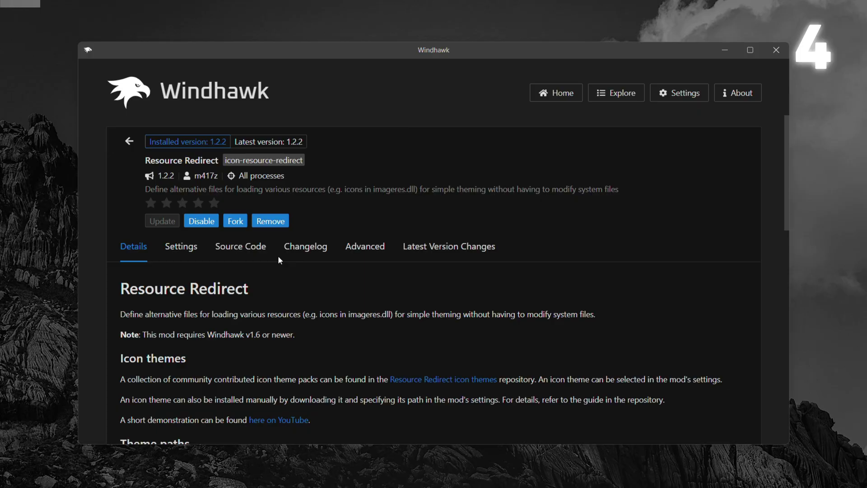
# Open the Resource Redirect mod's settings and its Icon theme dropdown.
pyautogui.tripleClick(201, 160)
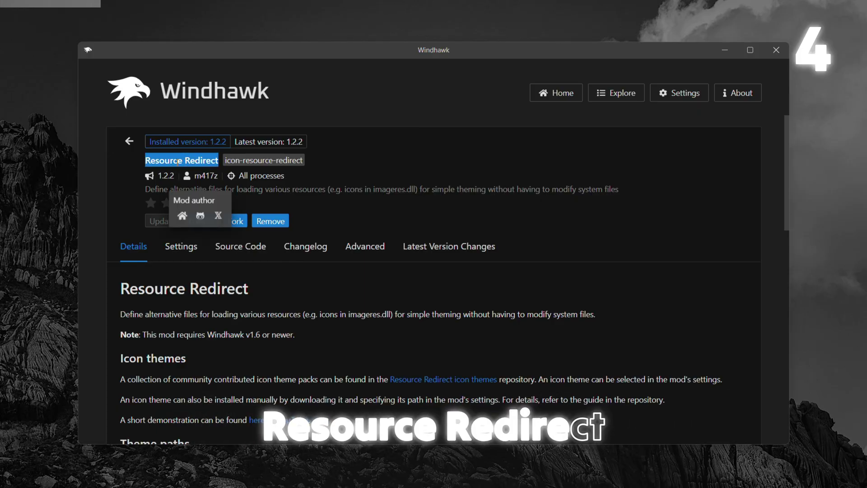
pyautogui.click(593, 314)
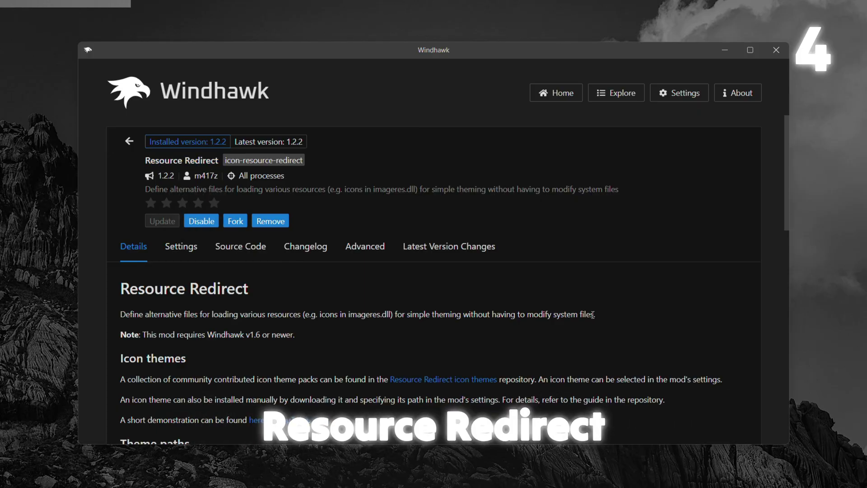
pyautogui.click(181, 248)
pyautogui.click(309, 353)
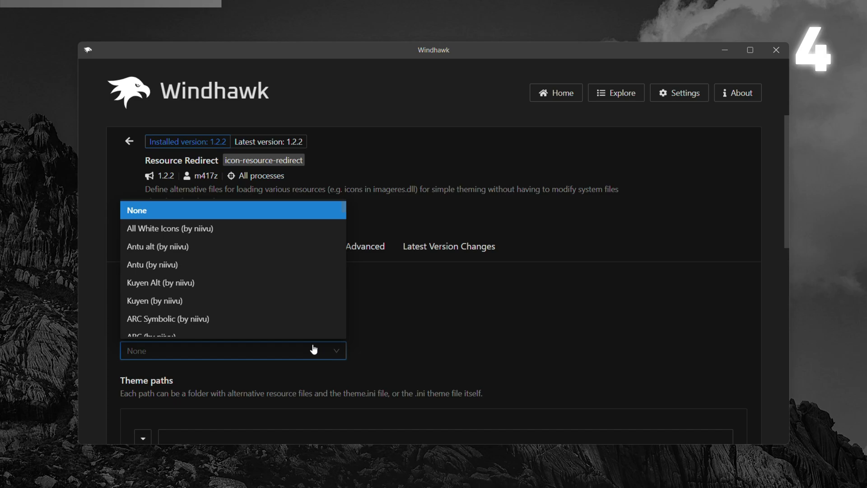
pyautogui.scroll(-3, 304, 271)
pyautogui.scroll(-3, 304, 271)
pyautogui.scroll(2, 304, 271)
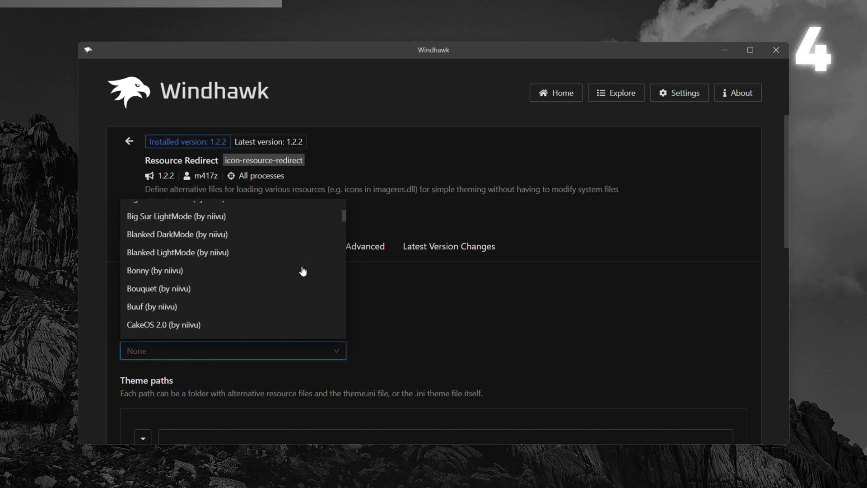
pyautogui.scroll(-2, 271, 274)
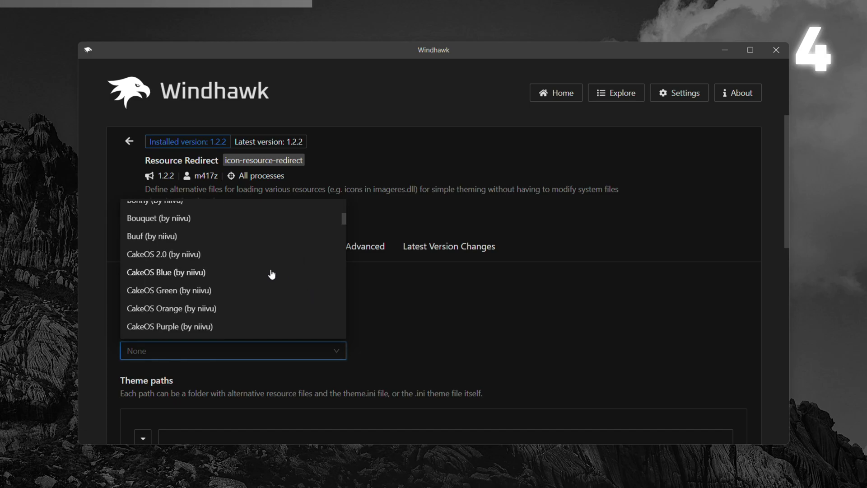
# Choose and save CakeOS Blue (by niivu), then view the icons in File Explorer.
pyautogui.click(207, 279)
pyautogui.click(157, 285)
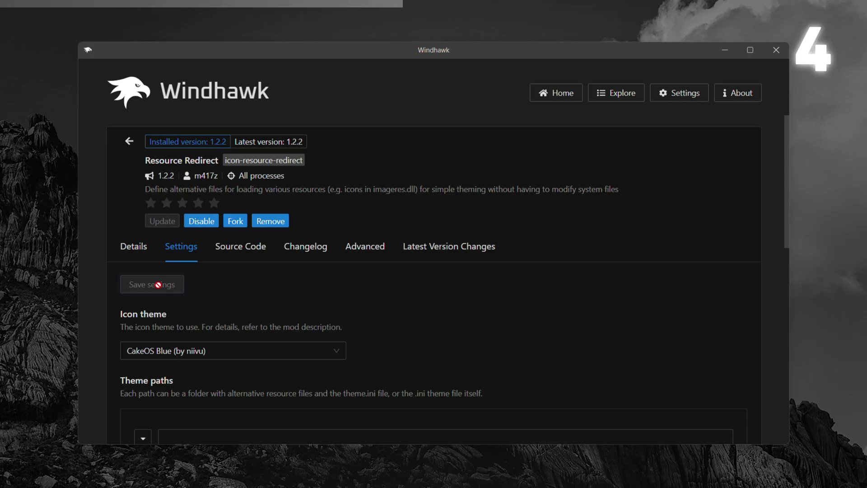
pyautogui.press('super+e')
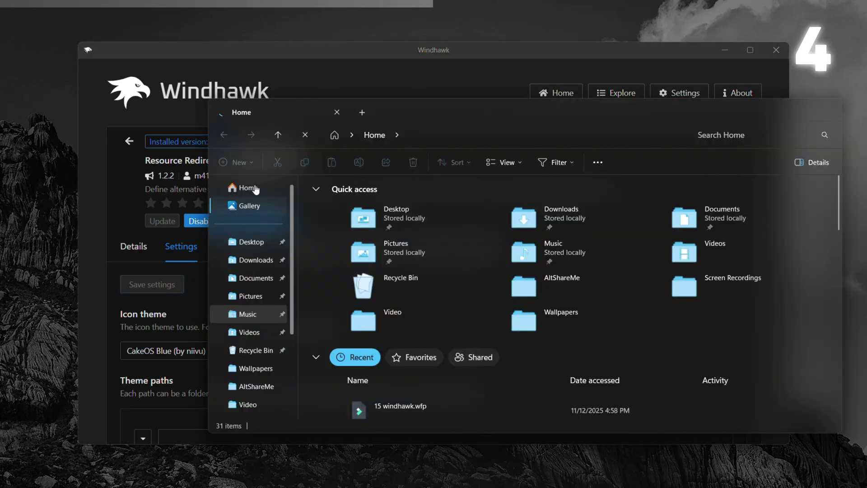
pyautogui.click(248, 188)
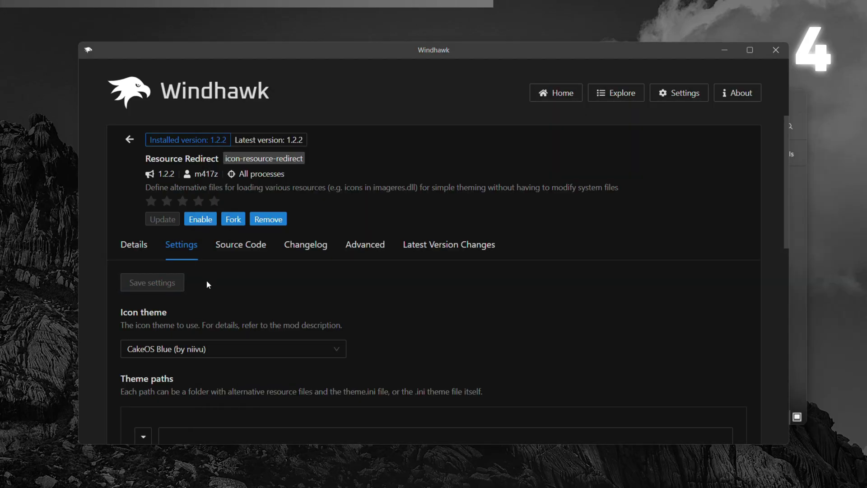
pyautogui.scroll(-3, 260, 293)
pyautogui.scroll(-3, 218, 263)
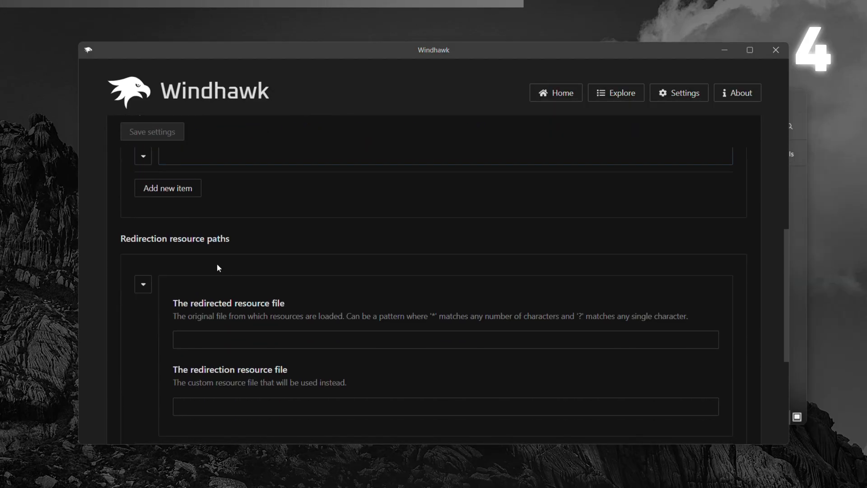
pyautogui.scroll(1, 301, 221)
pyautogui.scroll(3, 223, 327)
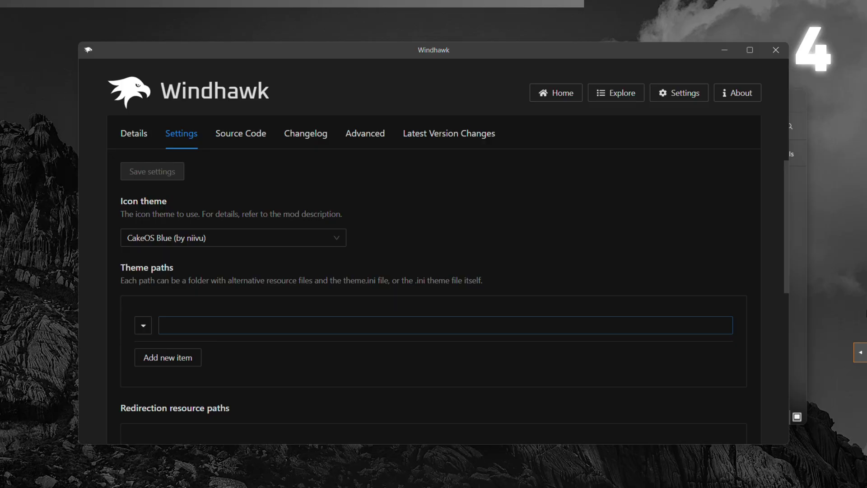
# Copy the Windows-12-Dark-Mode folder path into Resource Redirect's Theme paths and save.
pyautogui.click(469, 126)
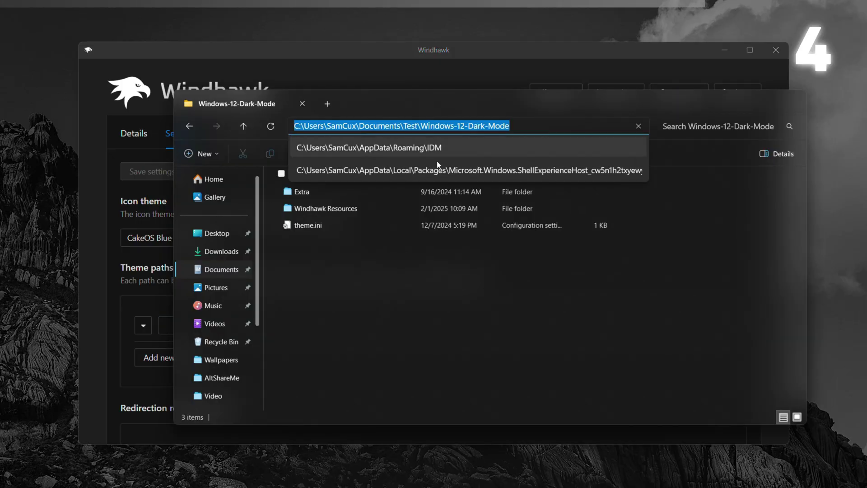
pyautogui.click(139, 310)
pyautogui.write('C:\\Users\\SamCux\\Documents\\Test\\Windows-12-Dark-Mode')
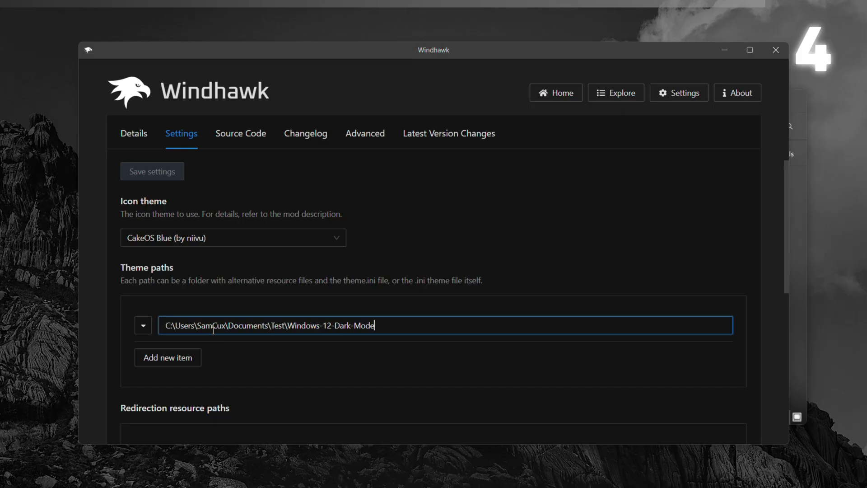
pyautogui.click(175, 175)
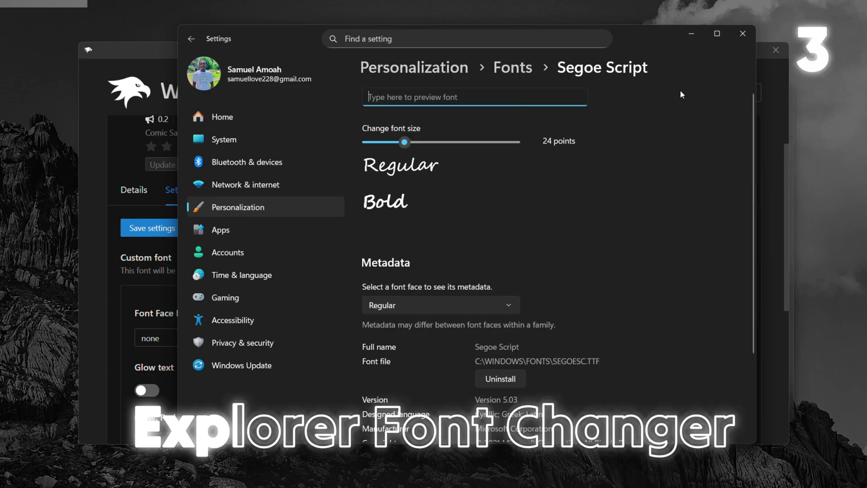
# Set the Font Face Name to Segoe Script and save.
pyautogui.click(692, 34)
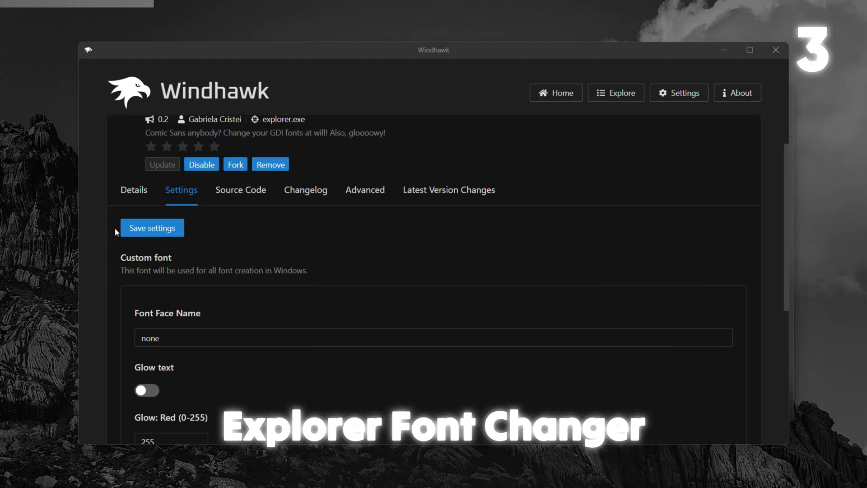
pyautogui.click(218, 337)
pyautogui.hotkey('ctrl', 'a')
pyautogui.write('Segoe Script')
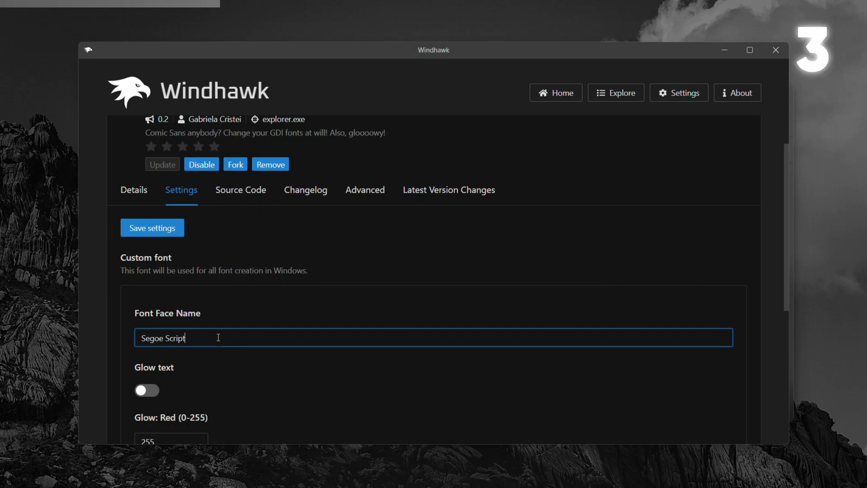
pyautogui.click(152, 227)
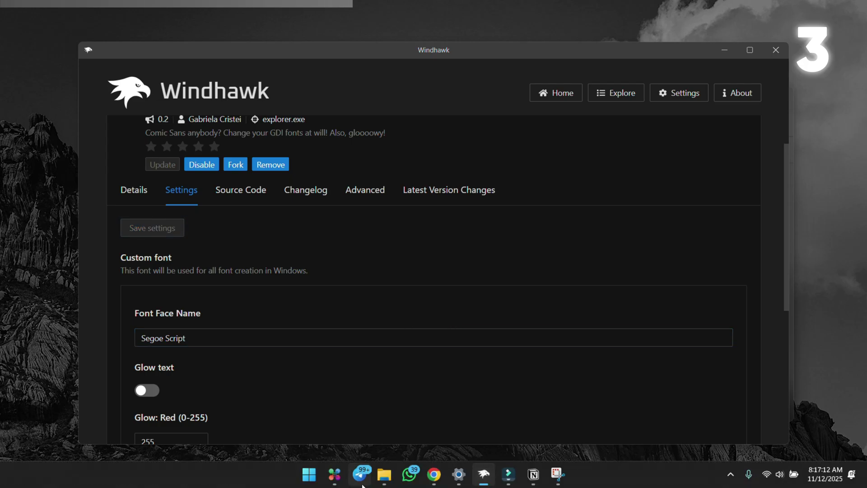
# Preview the Segoe Script font in File Explorer's context menu, then close Explorer.
pyautogui.click(384, 473)
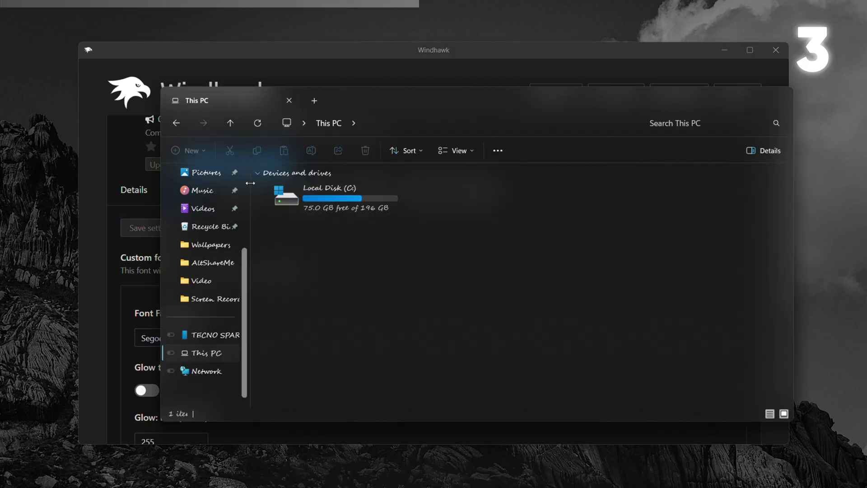
pyautogui.rightClick(401, 246)
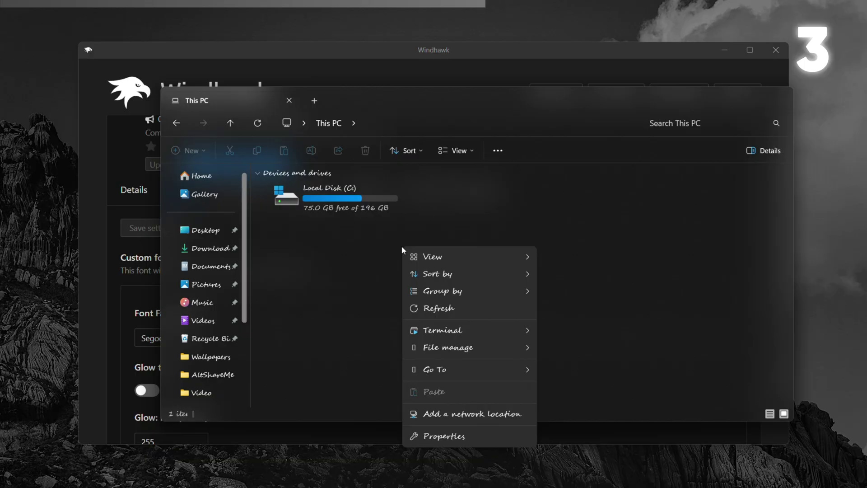
pyautogui.click(551, 374)
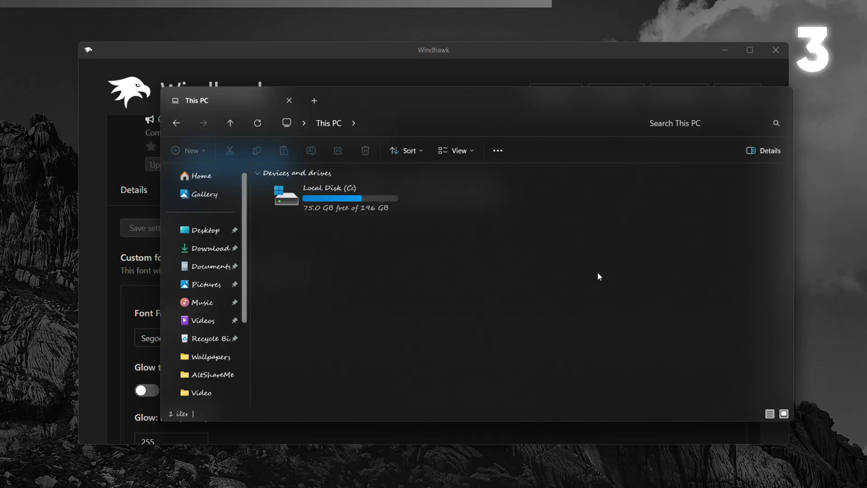
pyautogui.hotkey('alt', 'F4')
# Enable glowing text, save, and reopen File Explorer to check it.
pyautogui.click(142, 333)
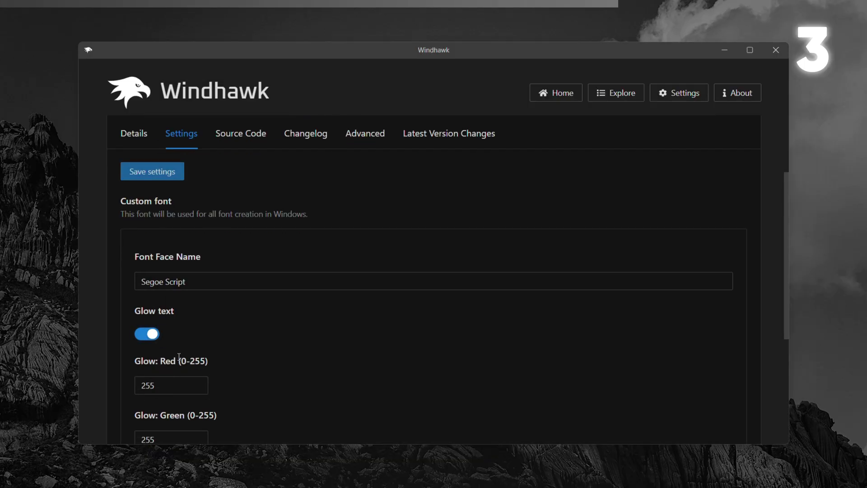
pyautogui.scroll(-3, 184, 399)
pyautogui.scroll(-2, 179, 364)
pyautogui.scroll(-1, 173, 394)
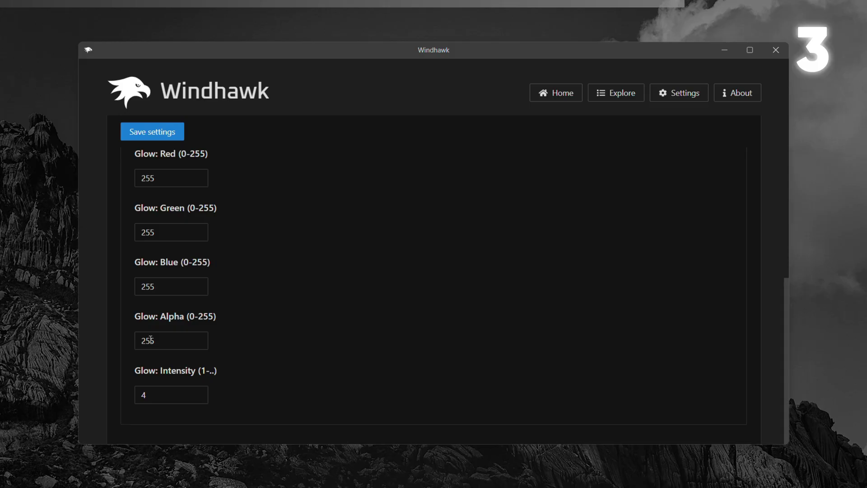
pyautogui.scroll(3, 217, 347)
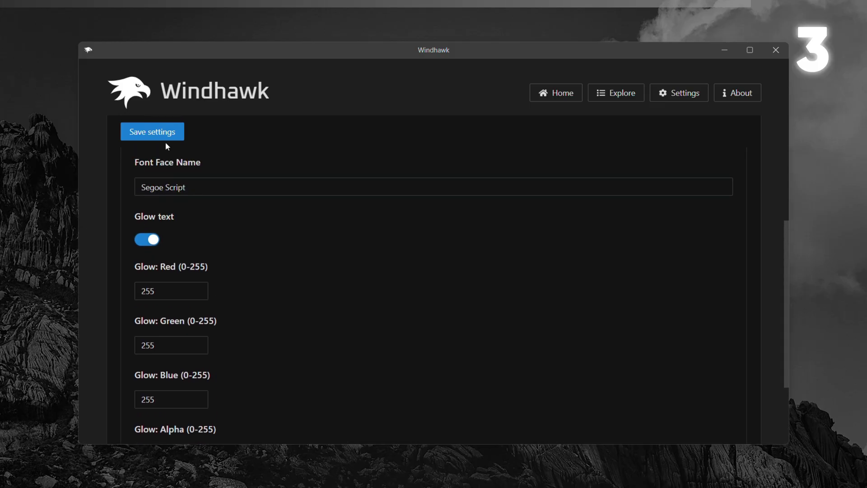
pyautogui.click(152, 132)
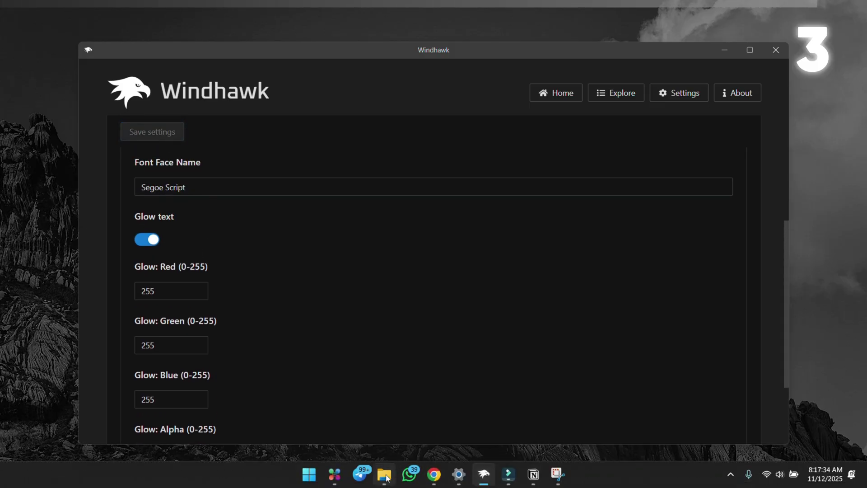
pyautogui.click(384, 474)
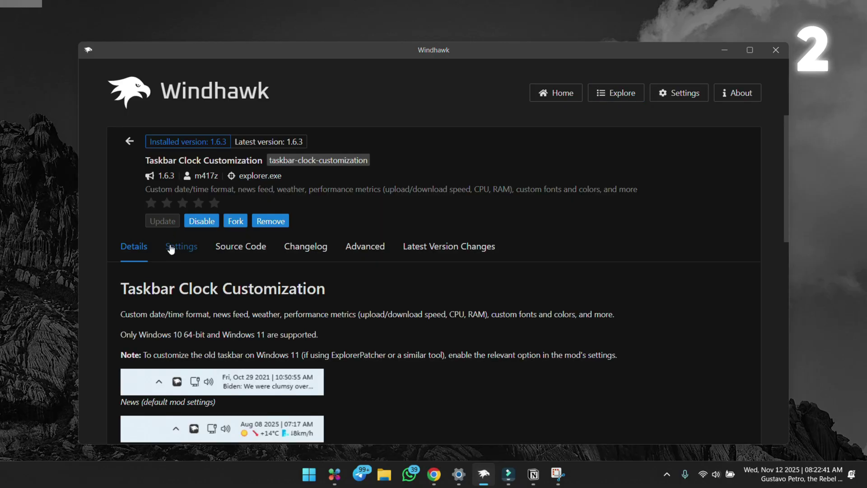
# Show the Taskbar Clock Customization settings with system performance and network metrics options.
pyautogui.click(181, 246)
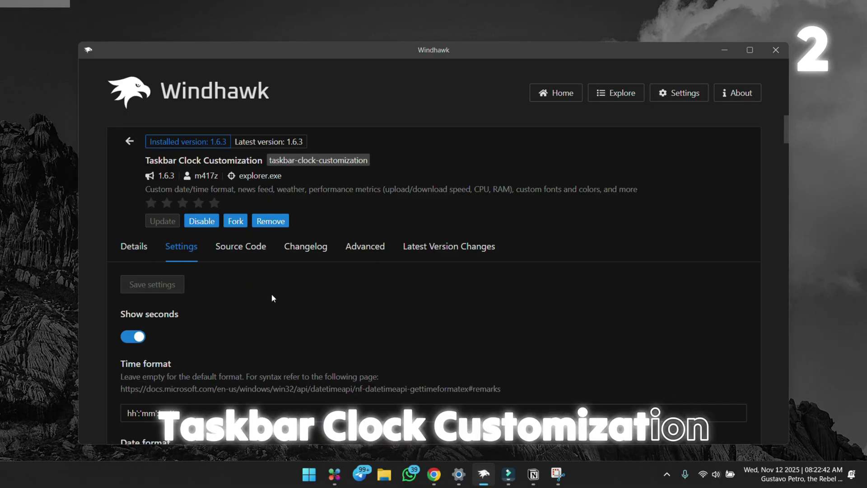
pyautogui.scroll(-1, 291, 268)
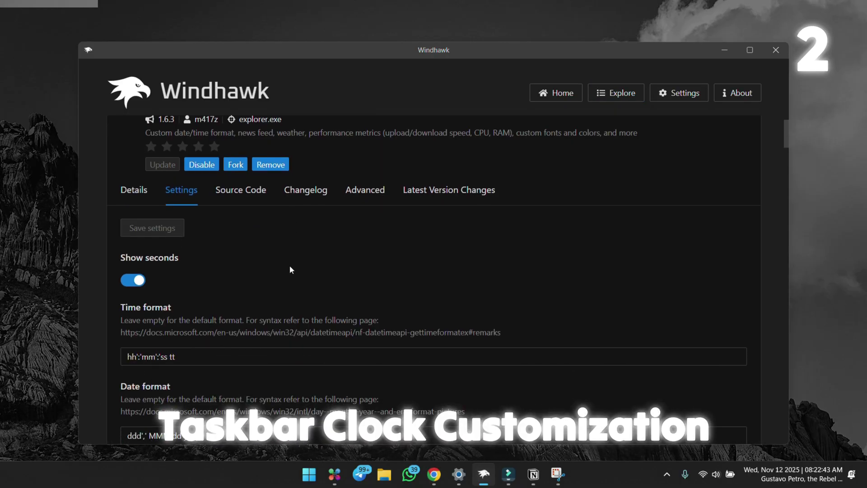
pyautogui.scroll(-3, 277, 264)
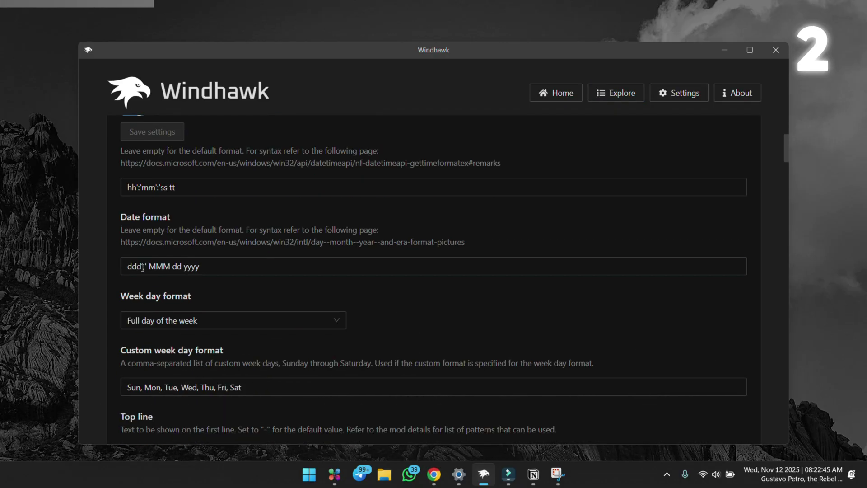
pyautogui.scroll(-3, 192, 304)
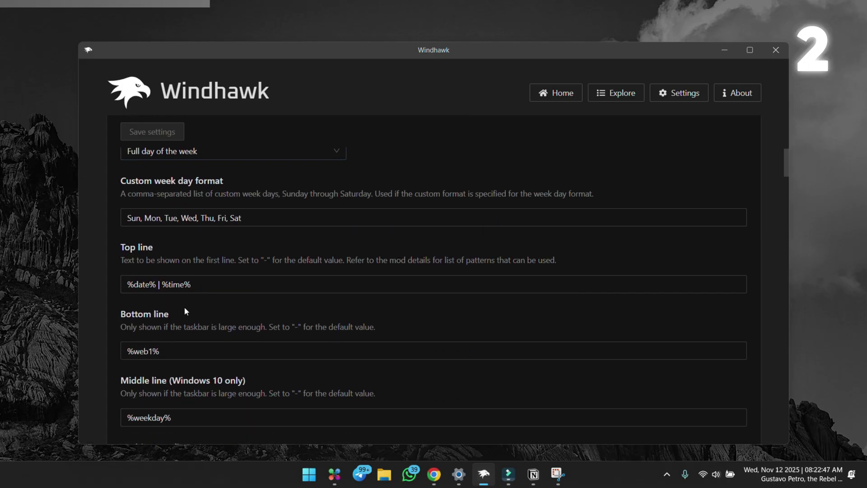
pyautogui.scroll(-3, 191, 326)
pyautogui.scroll(-2, 173, 313)
pyautogui.scroll(-3, 167, 332)
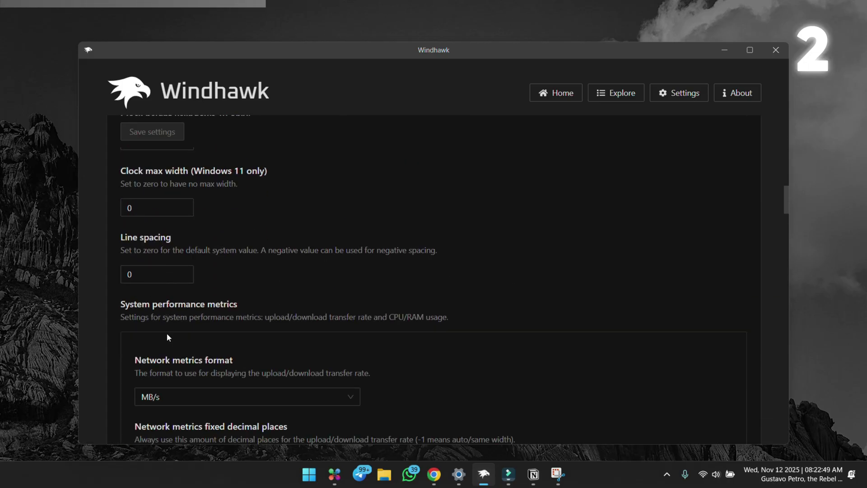
pyautogui.scroll(-1, 198, 314)
pyautogui.scroll(-1, 192, 308)
pyautogui.scroll(-1, 192, 307)
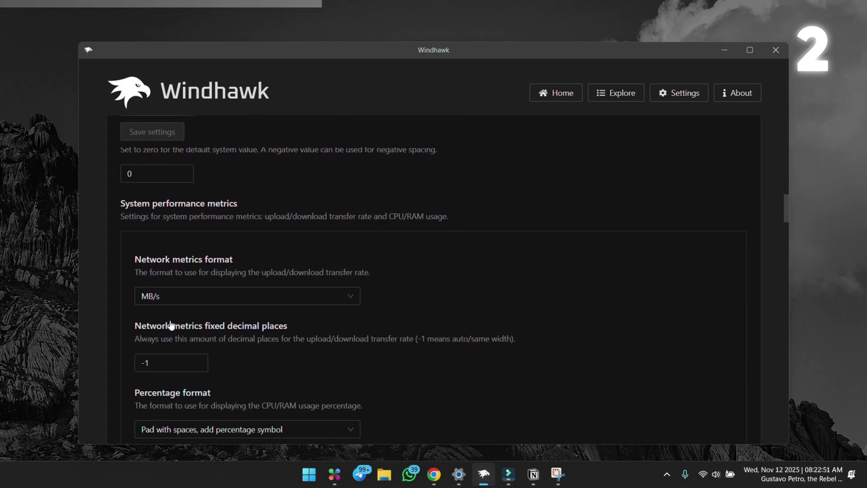
pyautogui.scroll(-2, 185, 309)
pyautogui.scroll(1, 185, 308)
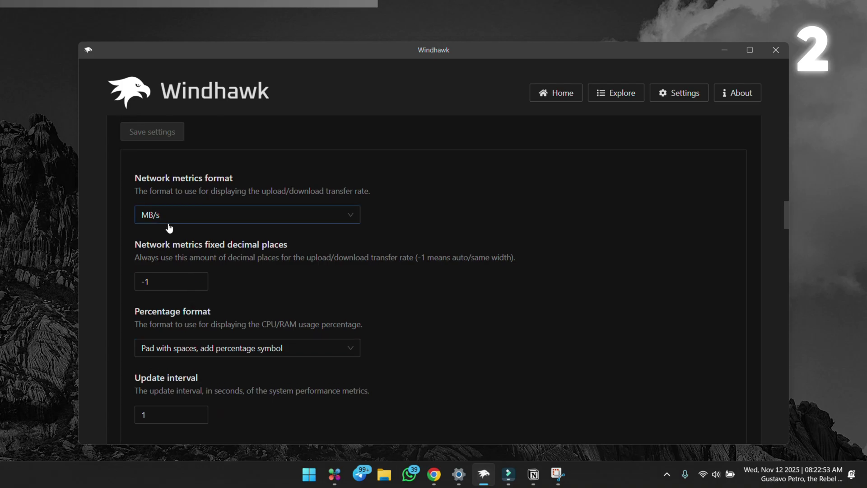
pyautogui.scroll(1, 169, 228)
# Try the 'MB/s, number only' network format, revert to 'MB/s', and save.
pyautogui.click(262, 272)
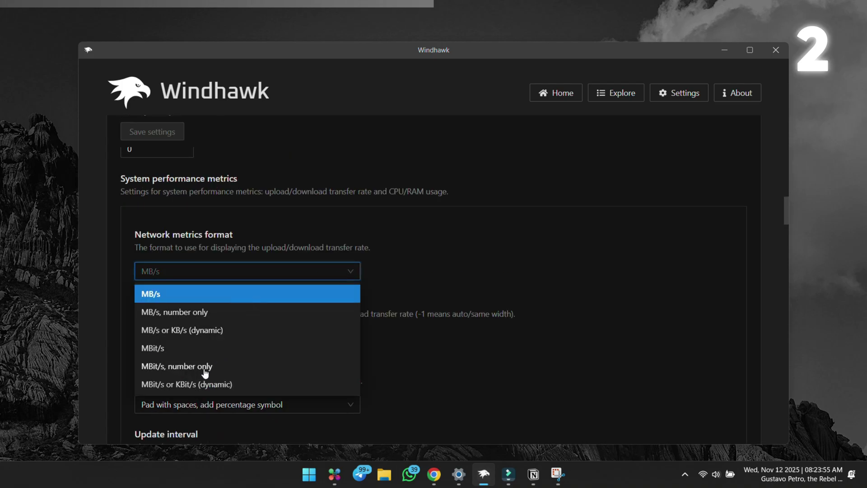
pyautogui.click(206, 313)
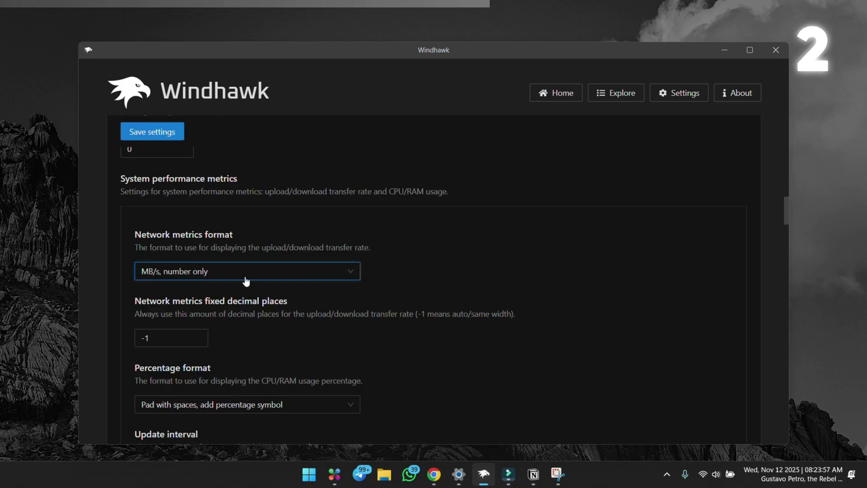
pyautogui.click(246, 274)
pyautogui.click(169, 294)
pyautogui.click(158, 133)
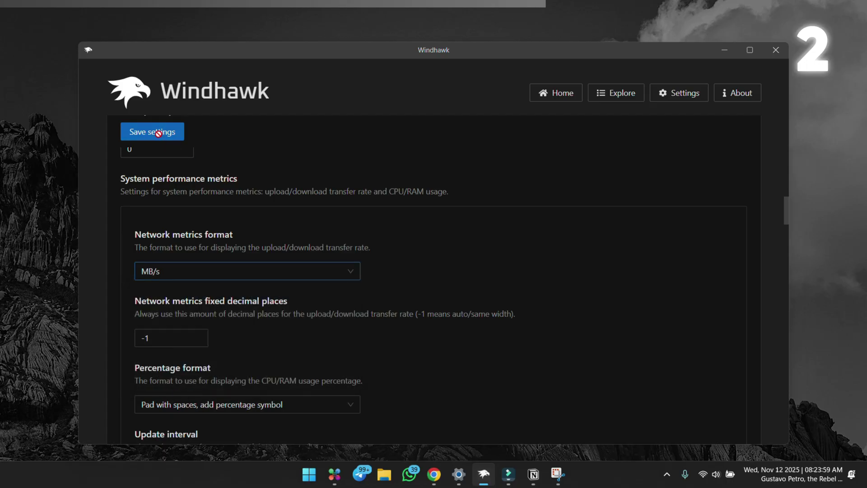
pyautogui.scroll(2, 227, 185)
pyautogui.scroll(1, 251, 284)
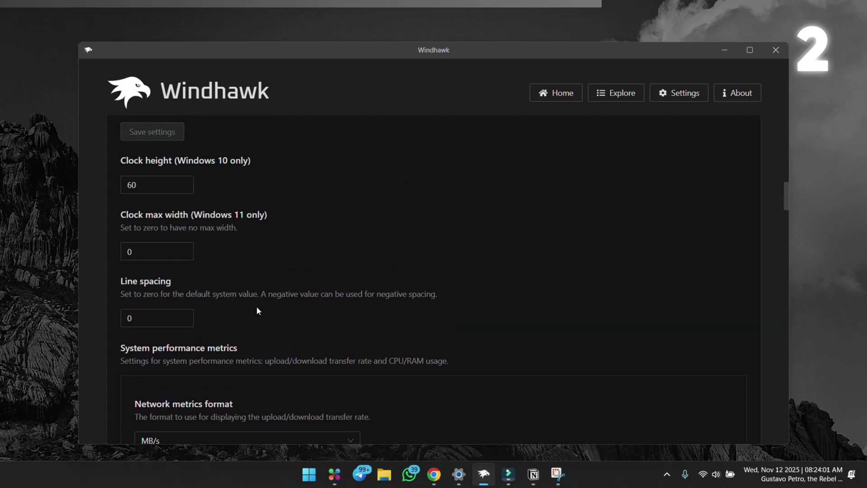
pyautogui.scroll(3, 270, 247)
pyautogui.scroll(3, 270, 248)
pyautogui.scroll(3, 271, 248)
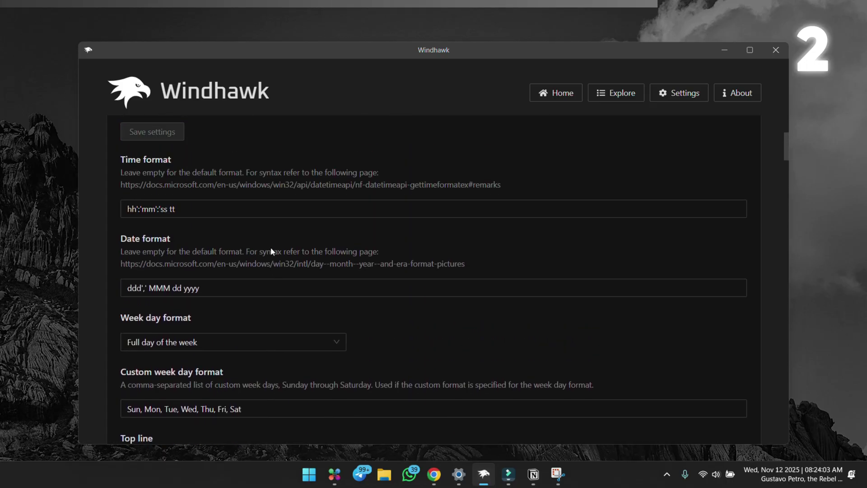
pyautogui.scroll(2, 270, 251)
pyautogui.scroll(4, 353, 188)
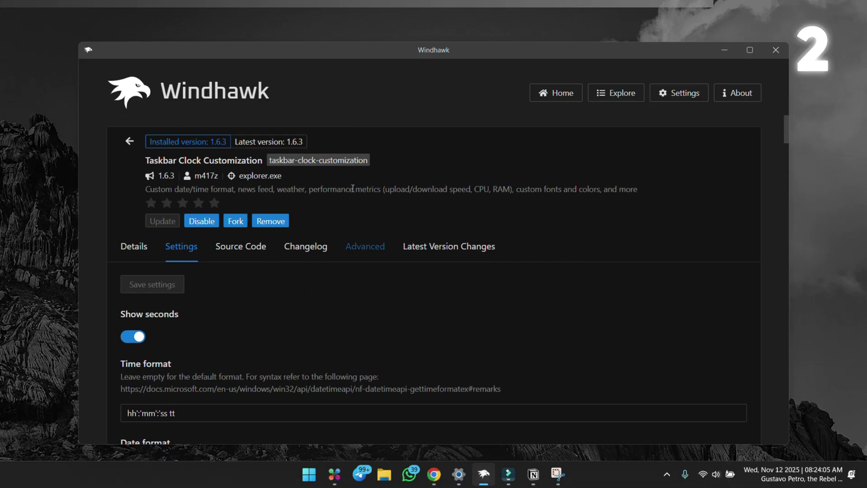
pyautogui.scroll(-3, 506, 239)
pyautogui.scroll(-3, 504, 239)
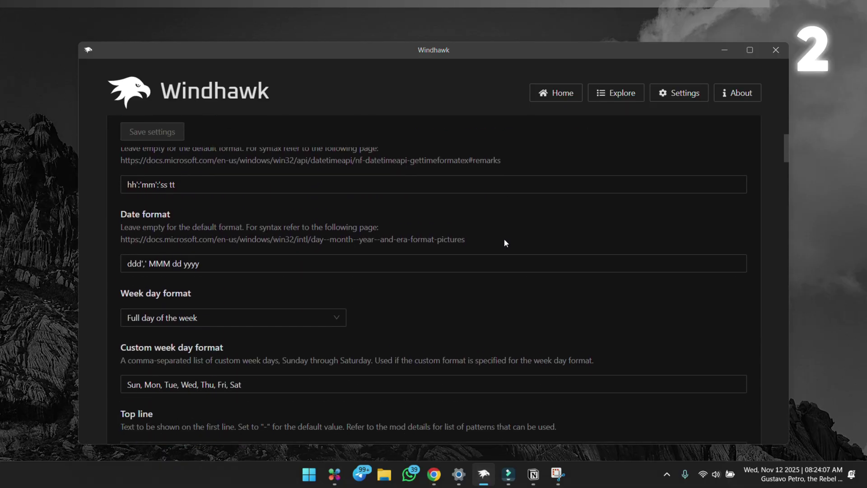
pyautogui.scroll(-3, 504, 239)
pyautogui.scroll(-1, 504, 238)
pyautogui.scroll(-3, 504, 239)
pyautogui.scroll(-2, 504, 239)
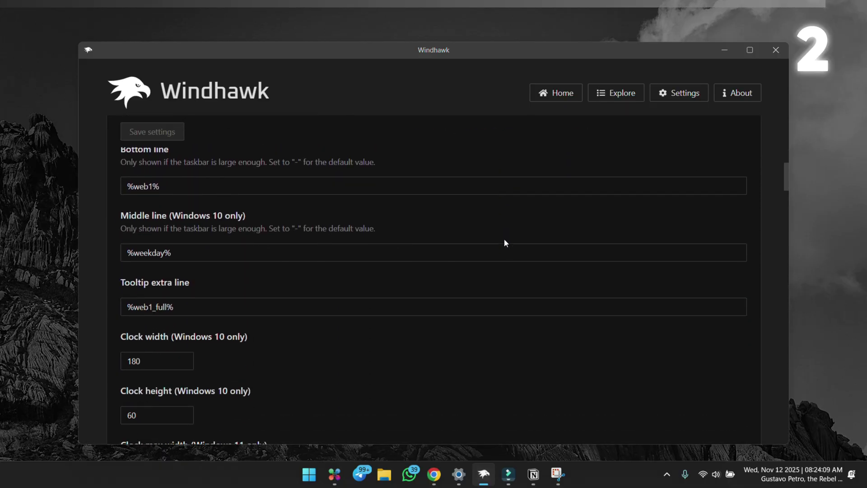
pyautogui.scroll(-1, 504, 238)
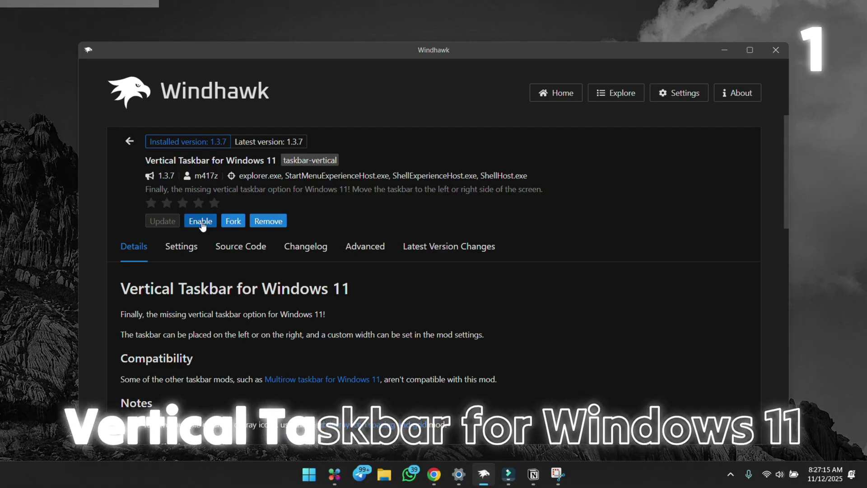
# Enable Vertical Taskbar for Windows 11 and choose Right as its Taskbar location.
pyautogui.click(201, 221)
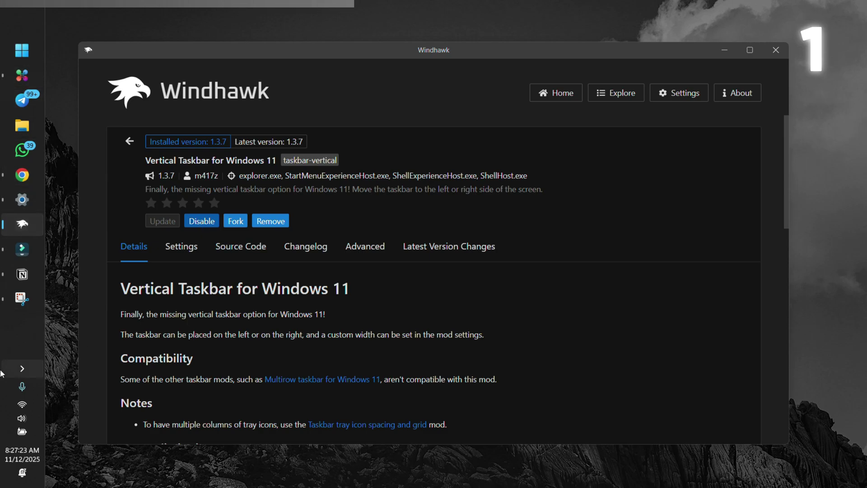
pyautogui.click(182, 246)
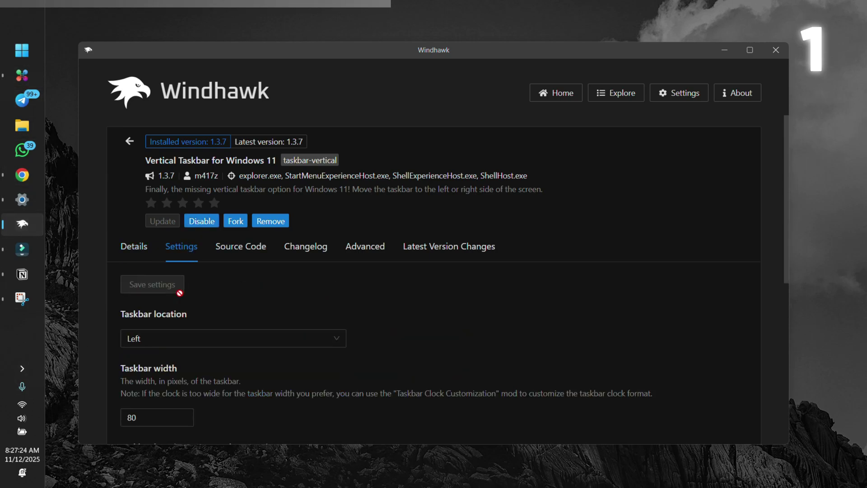
pyautogui.click(175, 339)
pyautogui.click(171, 380)
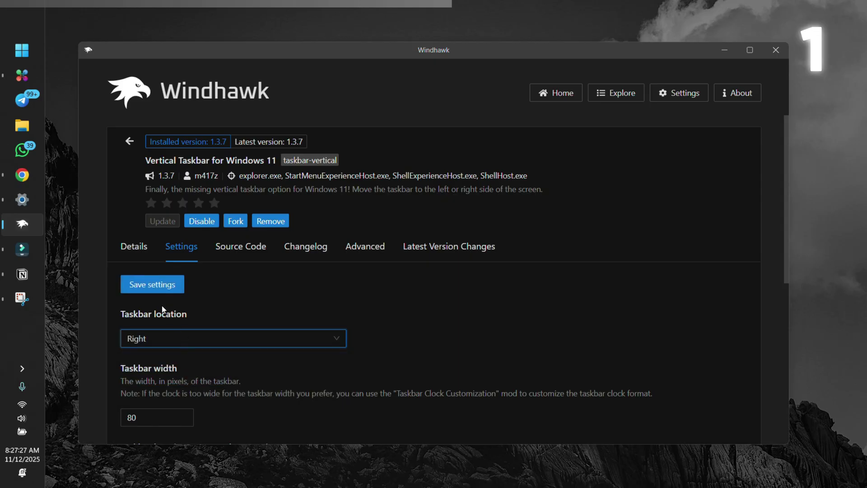
# Save the Right location and 60-pixel width, then test Start and hidden tray icons.
pyautogui.click(161, 284)
pyautogui.scroll(-1, 194, 349)
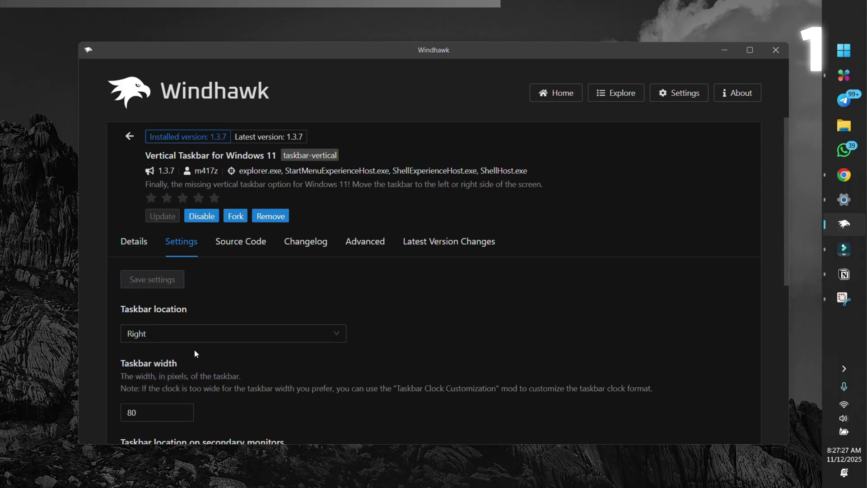
pyautogui.scroll(-1, 194, 348)
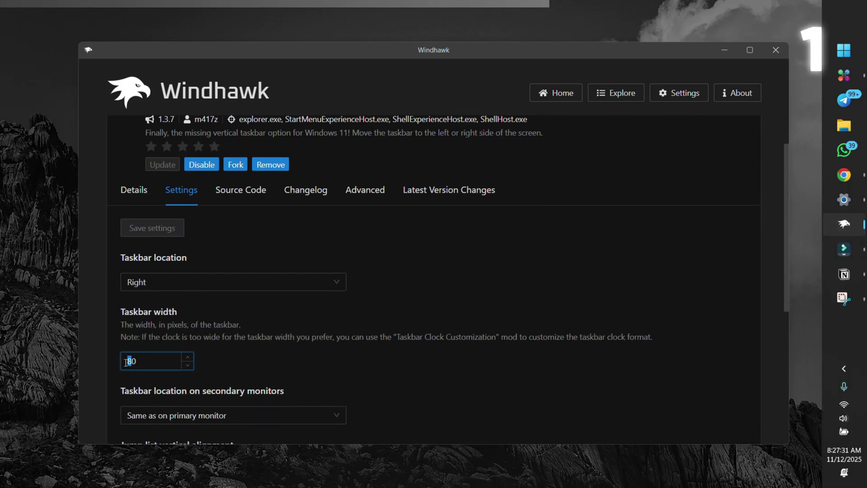
pyautogui.write('6')
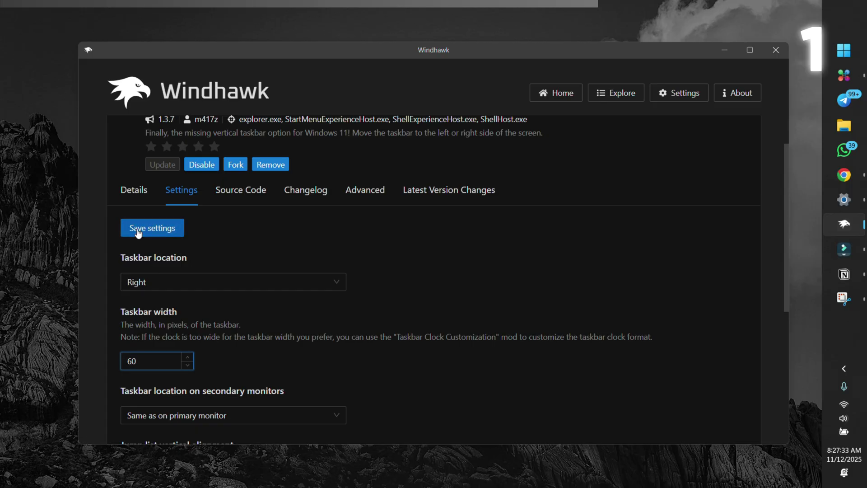
pyautogui.click(152, 227)
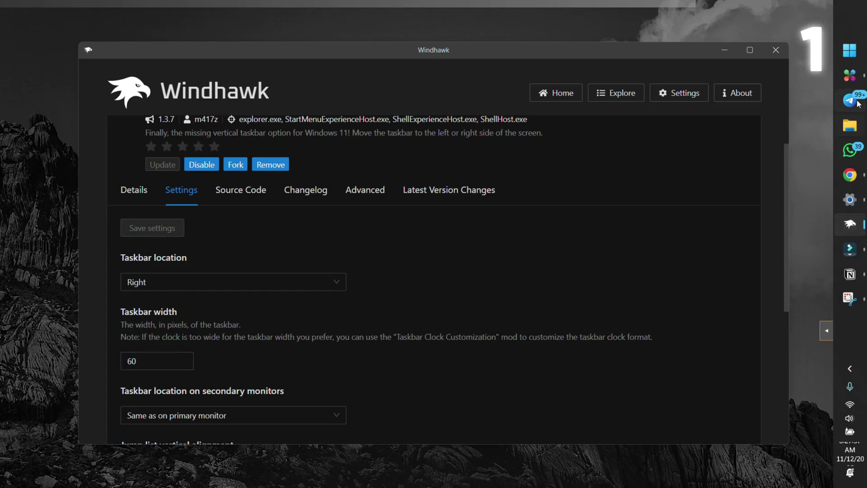
pyautogui.click(849, 51)
pyautogui.click(849, 51)
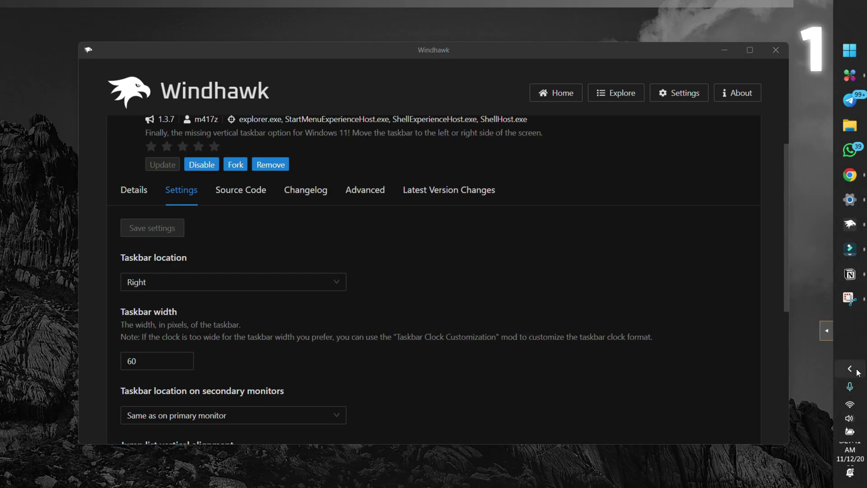
pyautogui.click(851, 368)
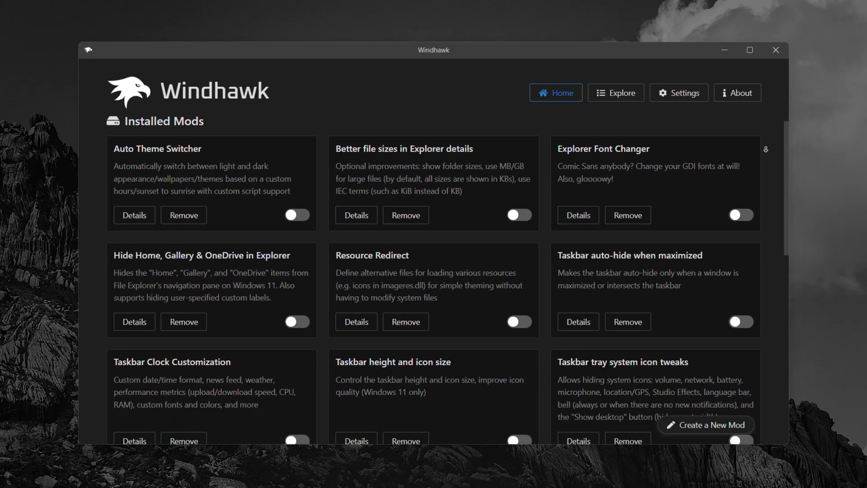
pyautogui.scroll(-2, 767, 151)
pyautogui.scroll(-2, 767, 151)
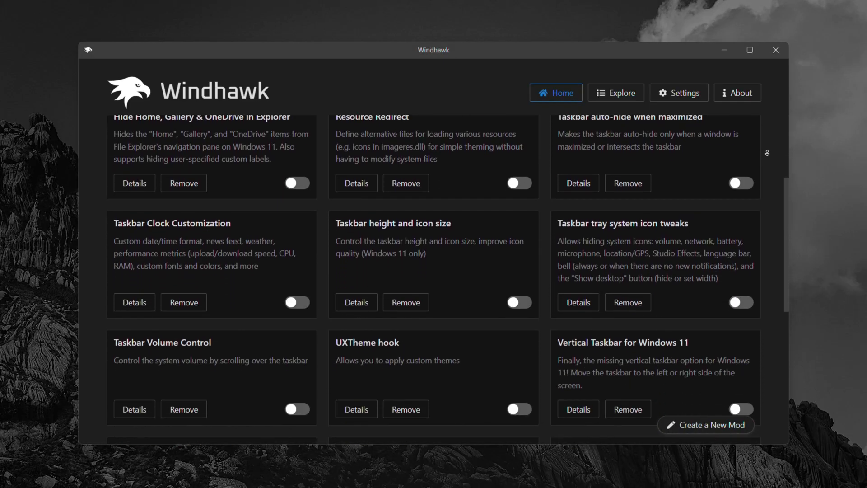
pyautogui.scroll(-1, 766, 153)
pyautogui.scroll(-1, 766, 152)
pyautogui.scroll(-1, 766, 152)
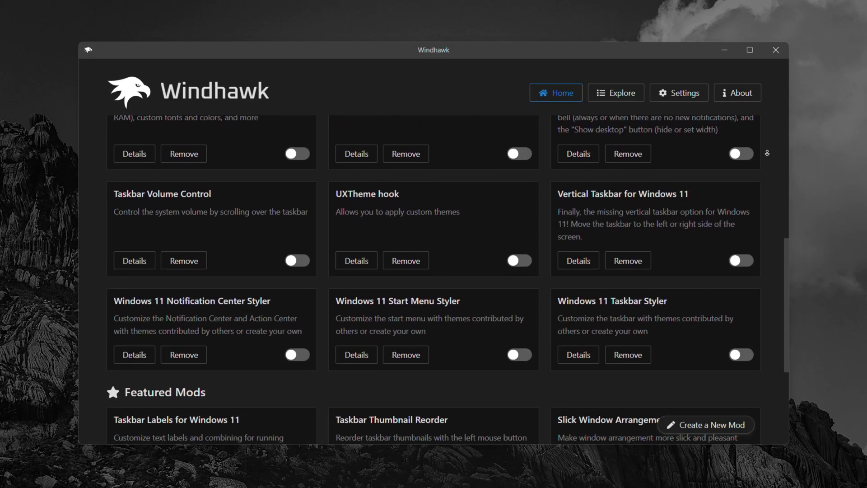
pyautogui.scroll(-1, 767, 153)
pyautogui.scroll(-1, 767, 153)
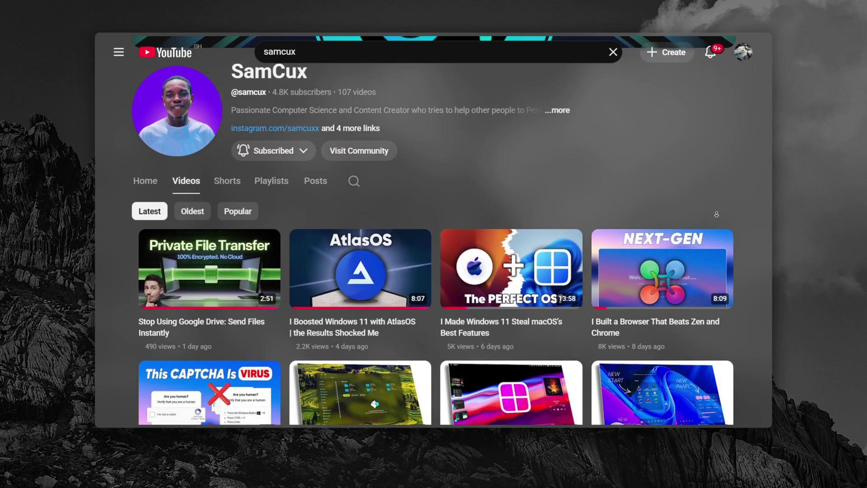
pyautogui.scroll(-1, 716, 214)
pyautogui.scroll(-1, 716, 214)
pyautogui.scroll(-1, 716, 214)
pyautogui.scroll(-1, 716, 214)
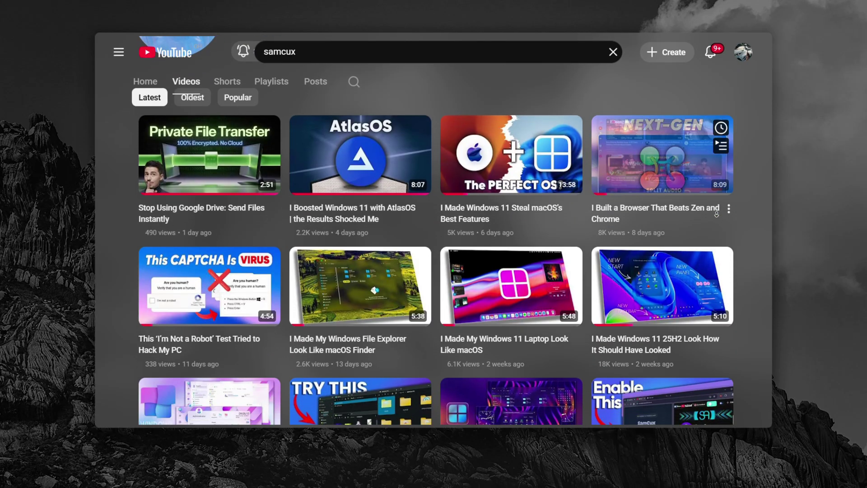
pyautogui.scroll(-1, 717, 215)
pyautogui.scroll(-1, 724, 216)
pyautogui.scroll(-1, 731, 220)
pyautogui.scroll(-1, 737, 224)
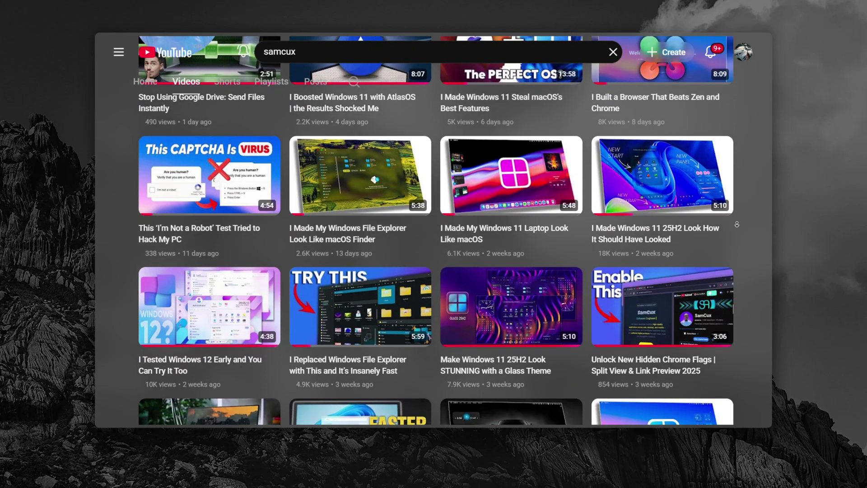
pyautogui.scroll(-2, 737, 224)
pyautogui.scroll(-2, 739, 227)
pyautogui.scroll(-2, 744, 231)
pyautogui.scroll(-2, 747, 234)
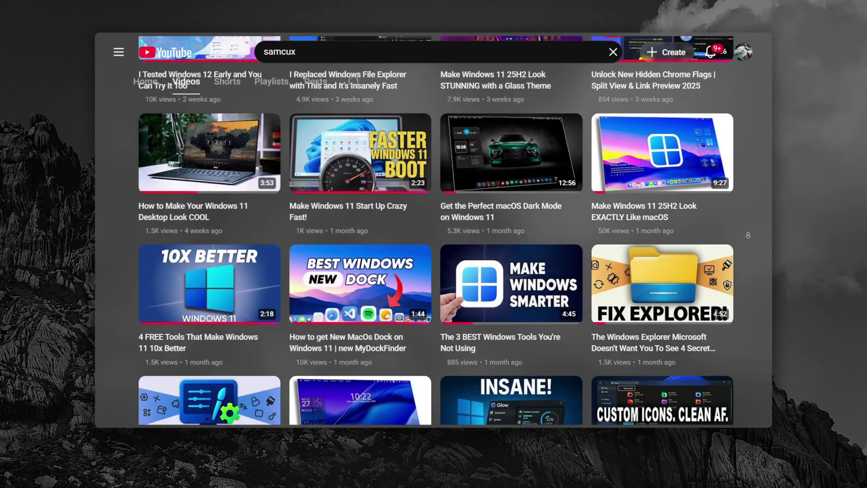
pyautogui.scroll(-2, 748, 235)
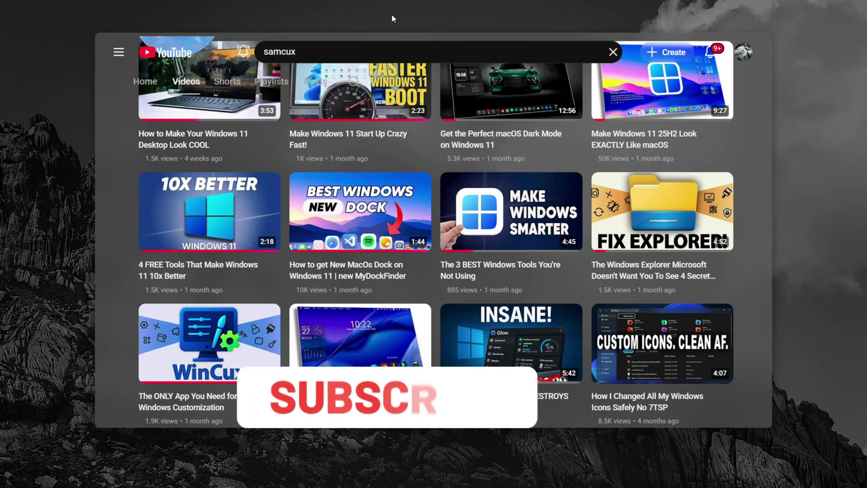